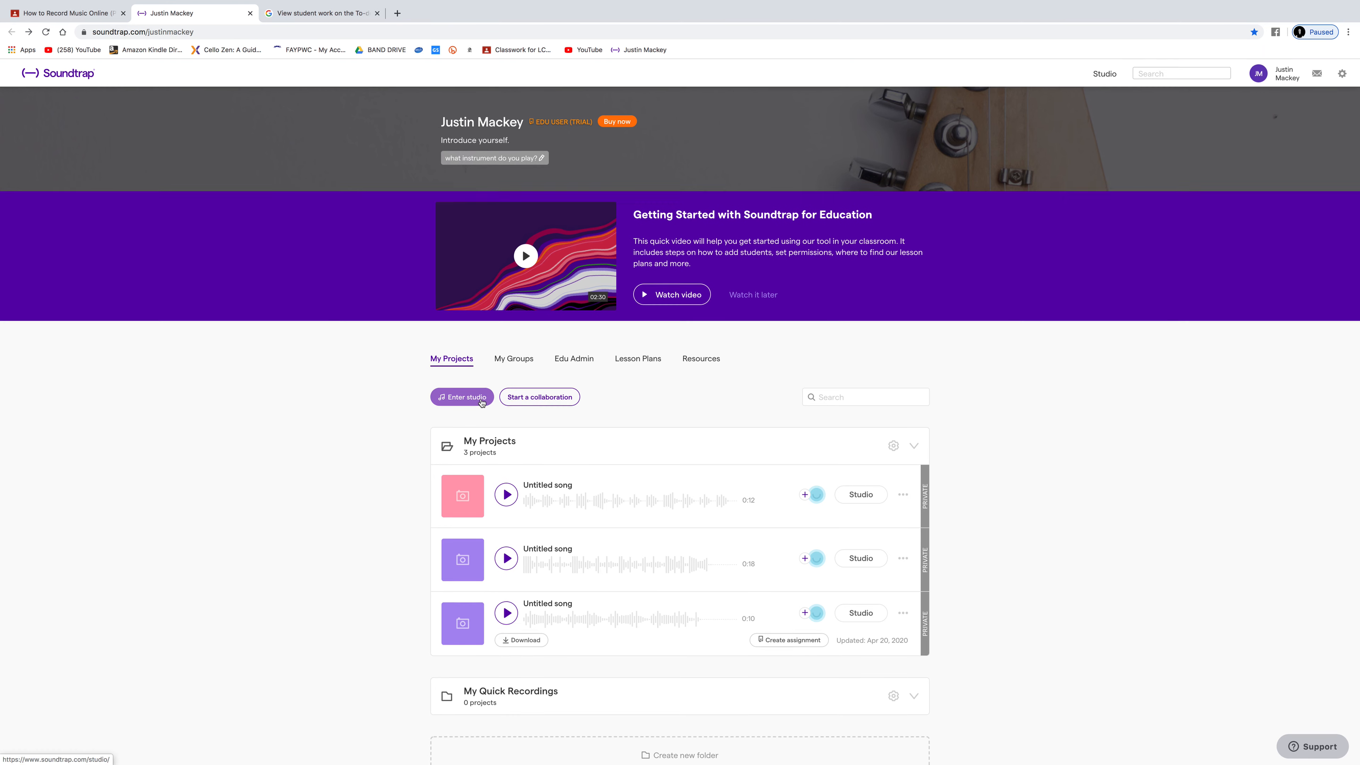
Step: Create a new music project from scratch in the studio and add a Strings track
{"action": "left_click", "coordinate": [481, 403]}
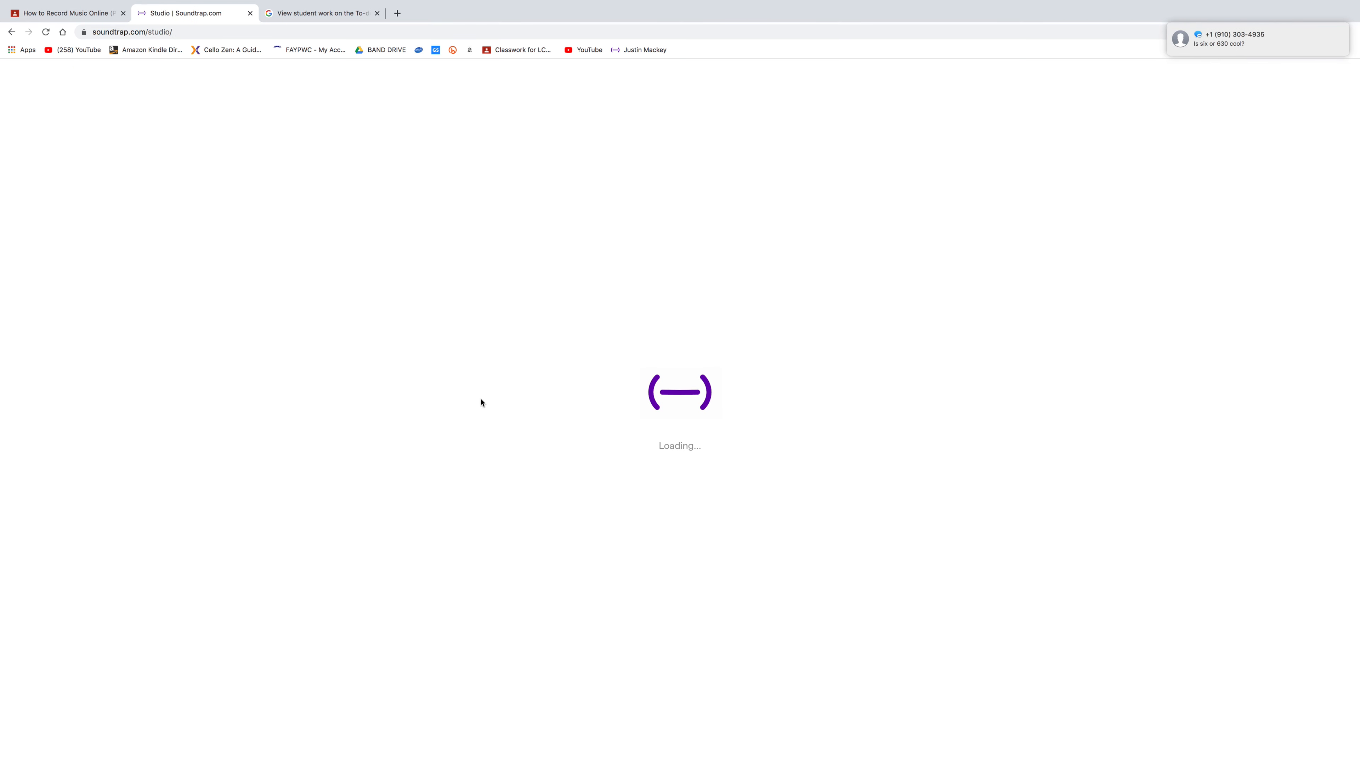
{"action": "mouse_move", "coordinate": [1312, 38]}
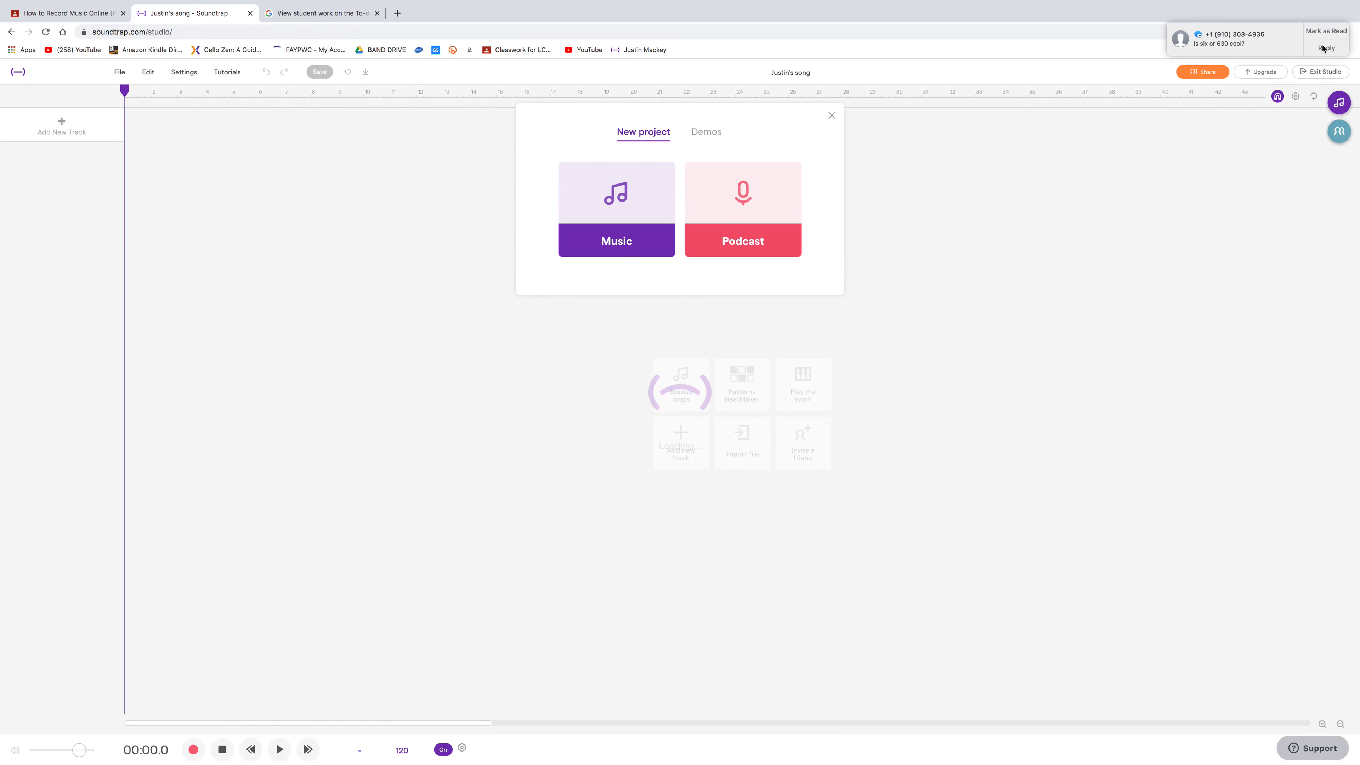
{"action": "left_click", "coordinate": [623, 243]}
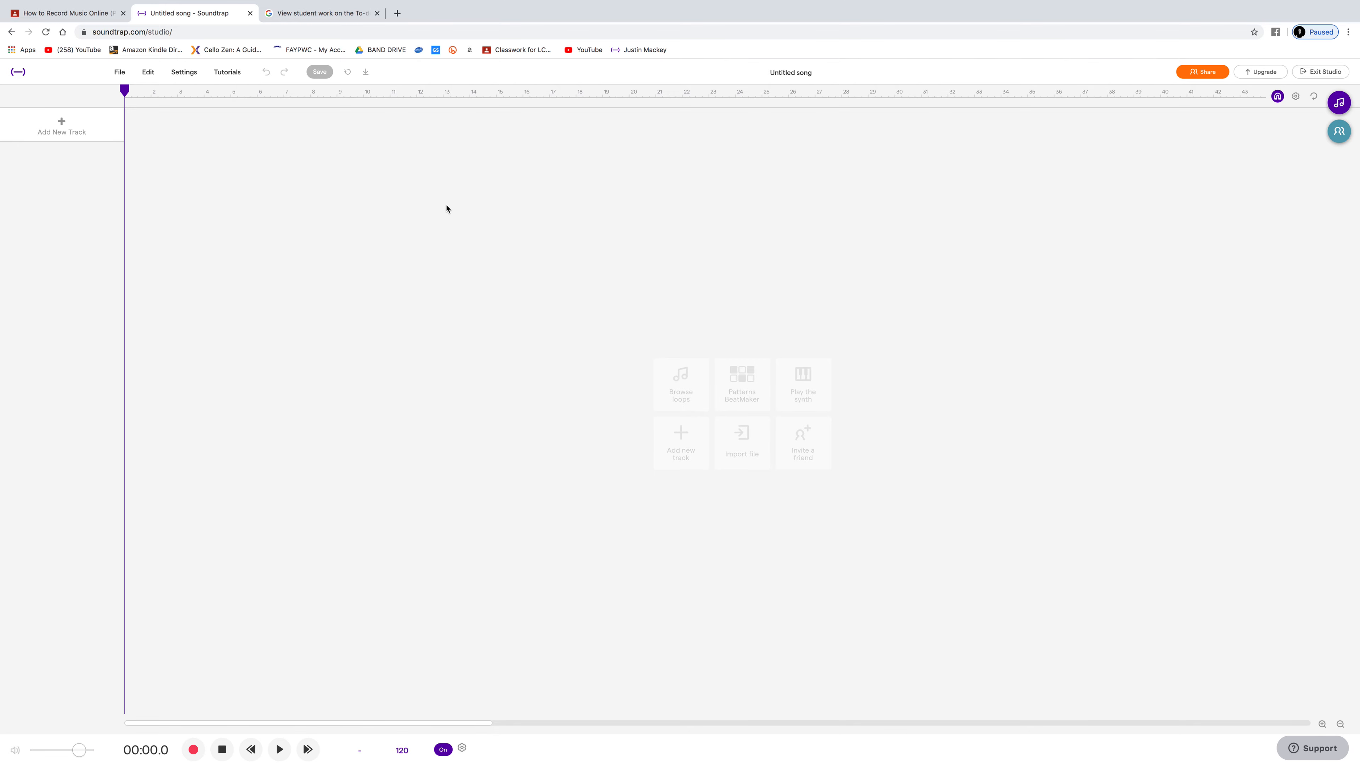
{"action": "left_click", "coordinate": [101, 126]}
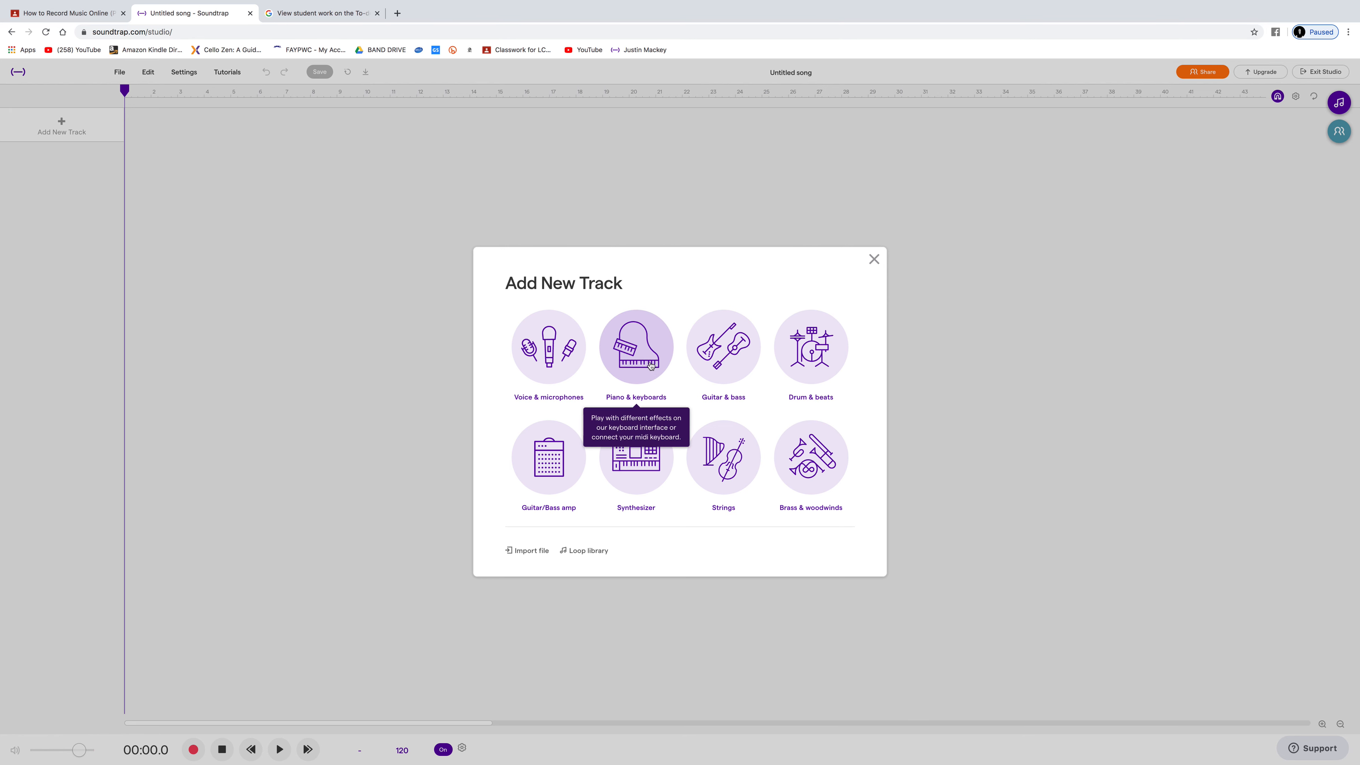
{"action": "left_click", "coordinate": [726, 471]}
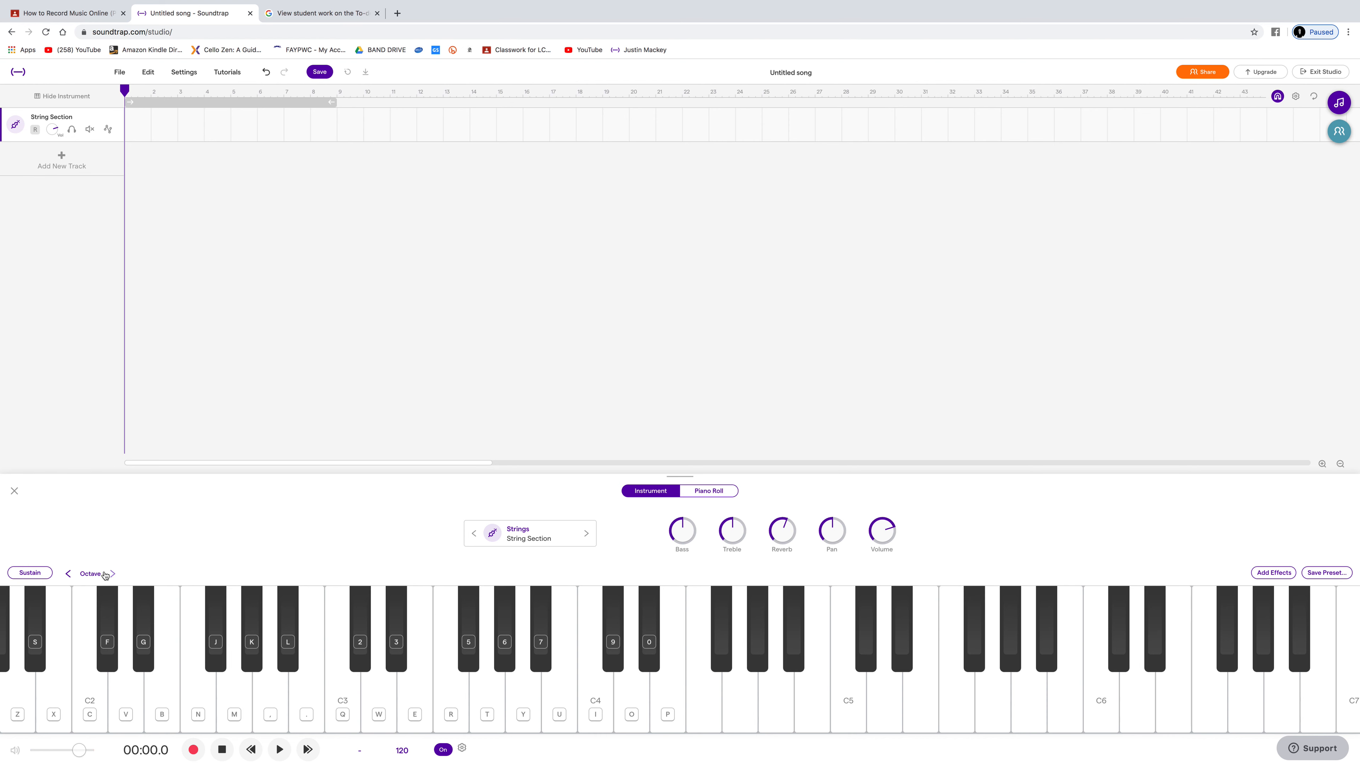
Step: Try out the string sound by playing C2, C3 and C4, followed by various notes in the lowest octaves
{"action": "left_click", "coordinate": [93, 687]}
{"action": "left_click", "coordinate": [346, 694]}
{"action": "left_click", "coordinate": [600, 690]}
{"action": "mouse_move", "coordinate": [454, 747]}
{"action": "key", "text": "b"}
{"action": "key", "text": "n"}
{"action": "key", "text": "m"}
{"action": "key", "text": "comma"}
{"action": "key", "text": "period"}
{"action": "key", "text": "x"}
{"action": "key", "text": "v"}
{"action": "key", "text": "b"}
{"action": "key", "text": "n"}
{"action": "key", "text": "m"}
{"action": "key", "text": "v"}
{"action": "key", "text": "n"}
{"action": "key", "text": "c"}
{"action": "key", "text": "x"}
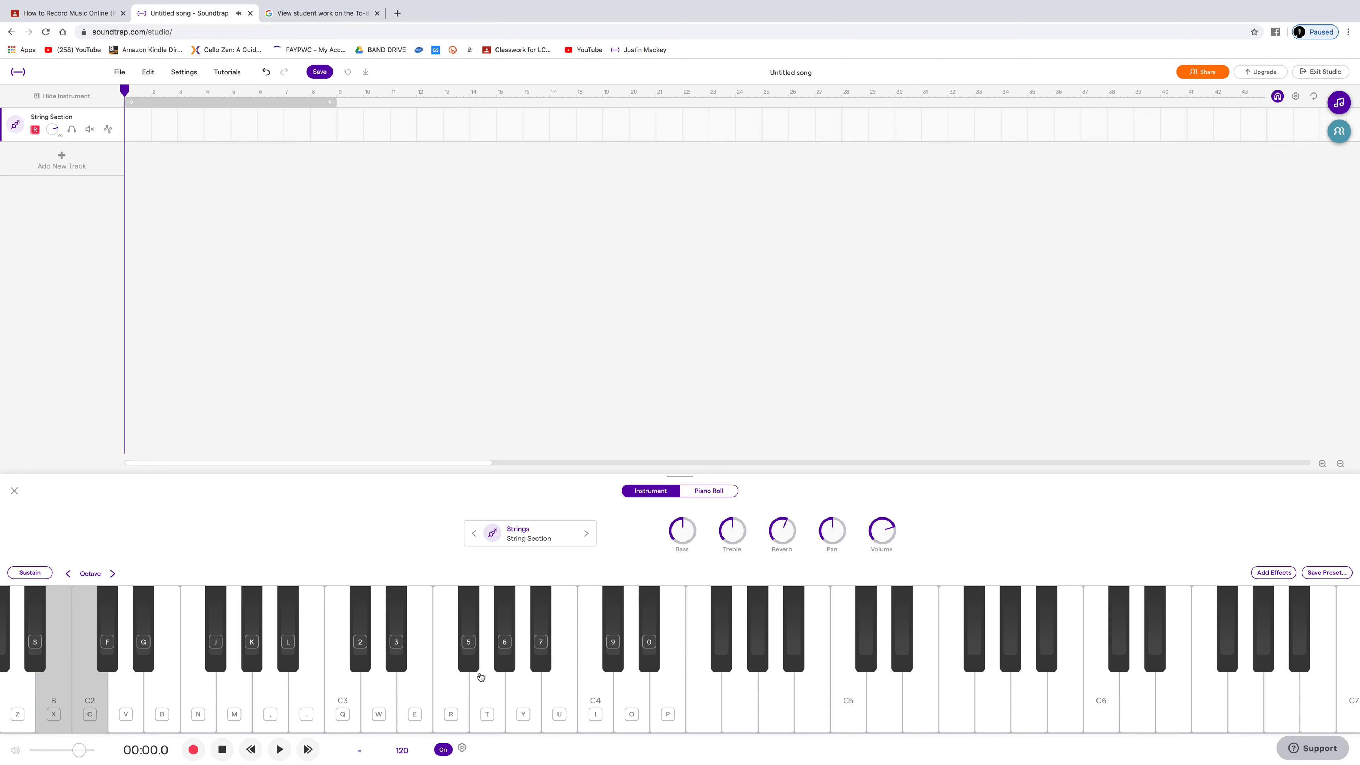
{"action": "key", "text": "v"}
{"action": "key", "text": "c"}
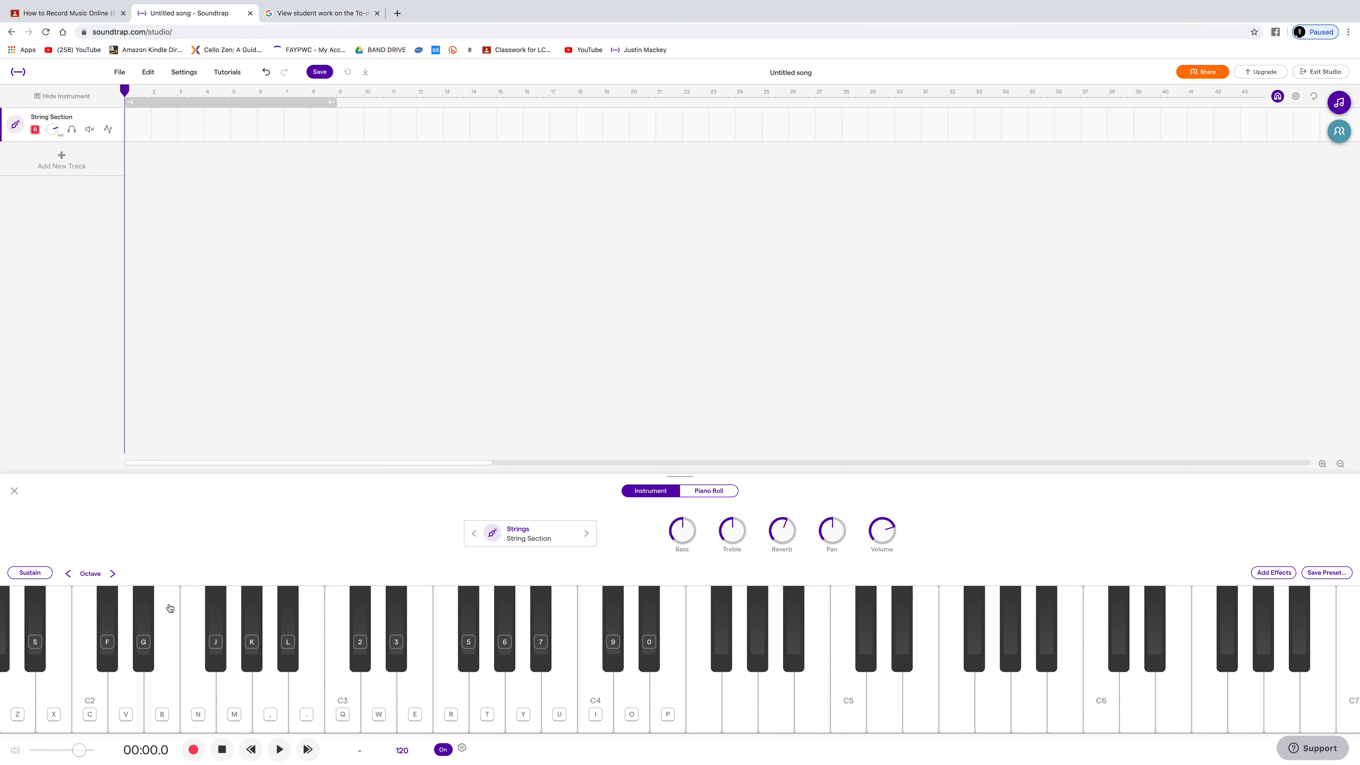
Step: Record a C major scale from C2 up to C3 on the String Section track, one note per bar
{"action": "left_click", "coordinate": [193, 749]}
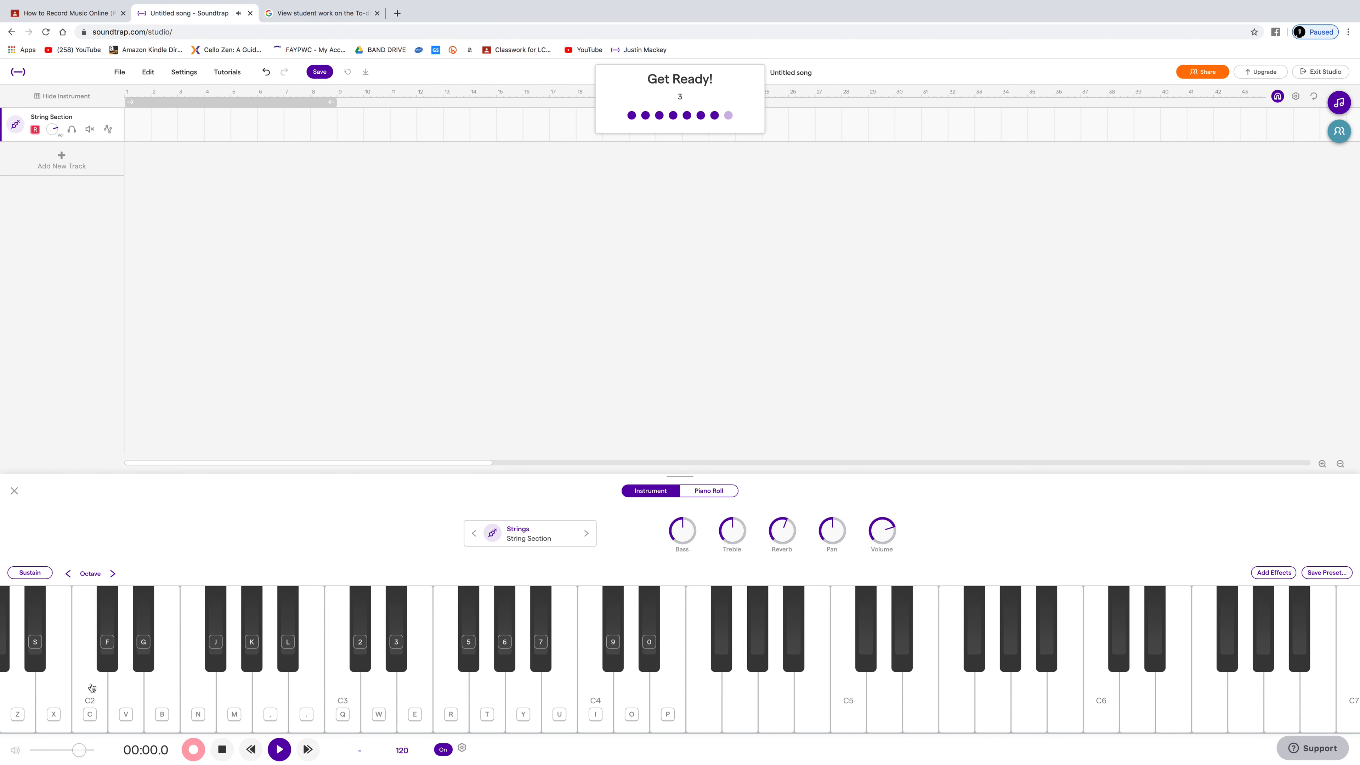
{"action": "left_click", "coordinate": [91, 687]}
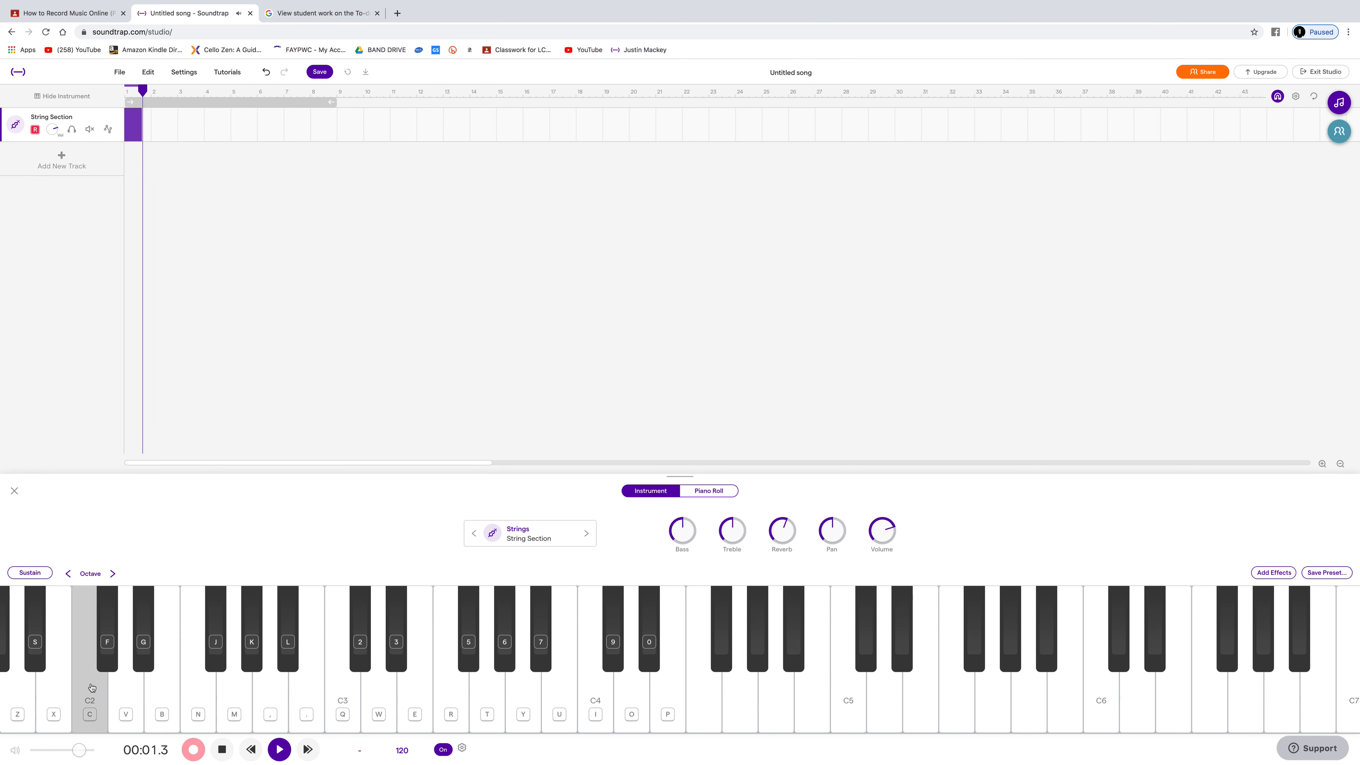
{"action": "left_click", "coordinate": [113, 688]}
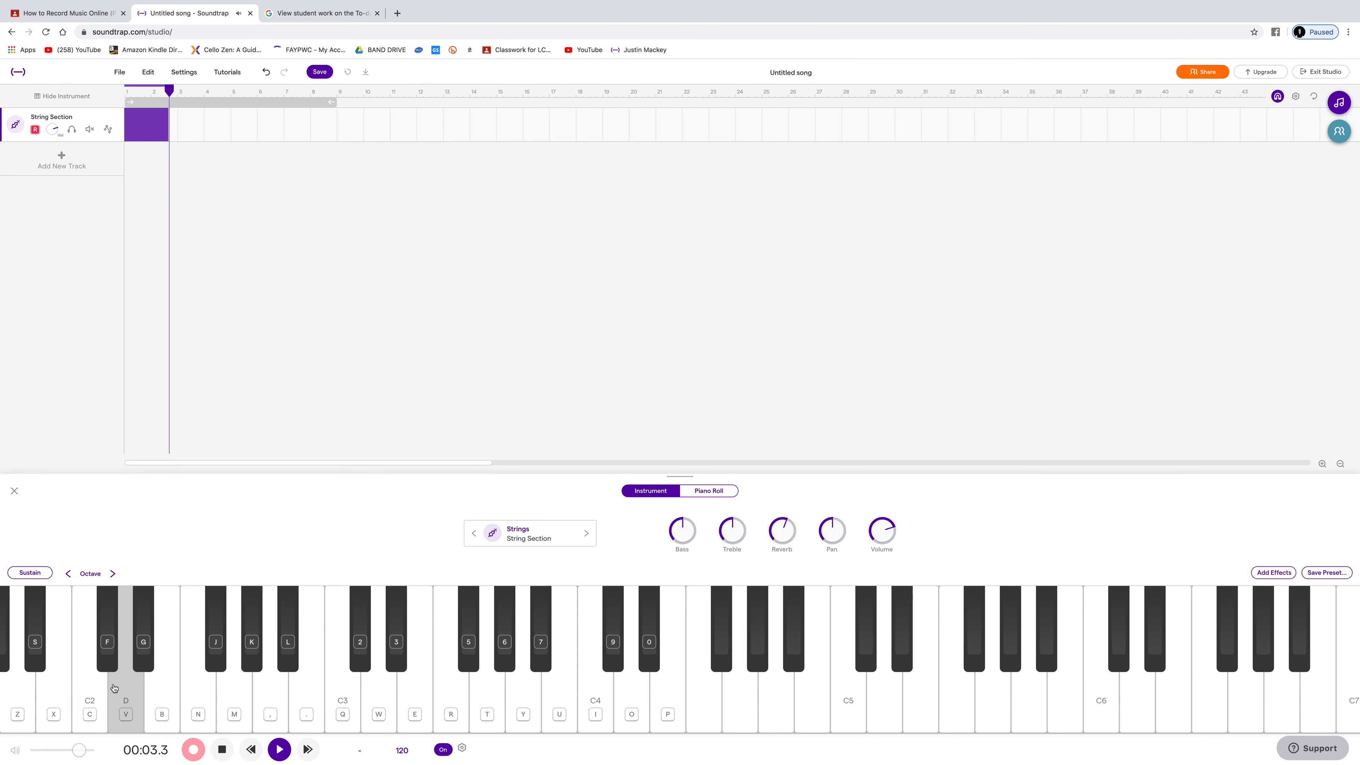
{"action": "left_click", "coordinate": [162, 690]}
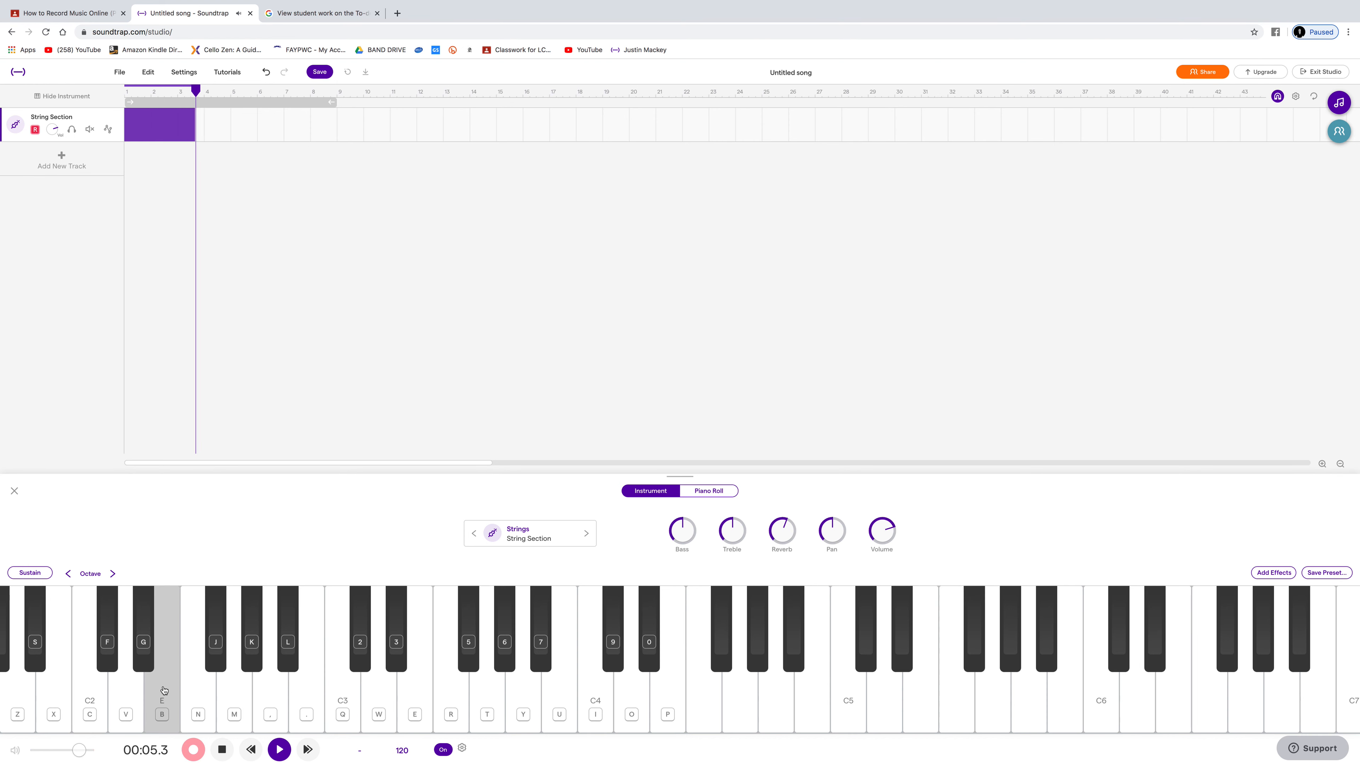
{"action": "left_click", "coordinate": [205, 689]}
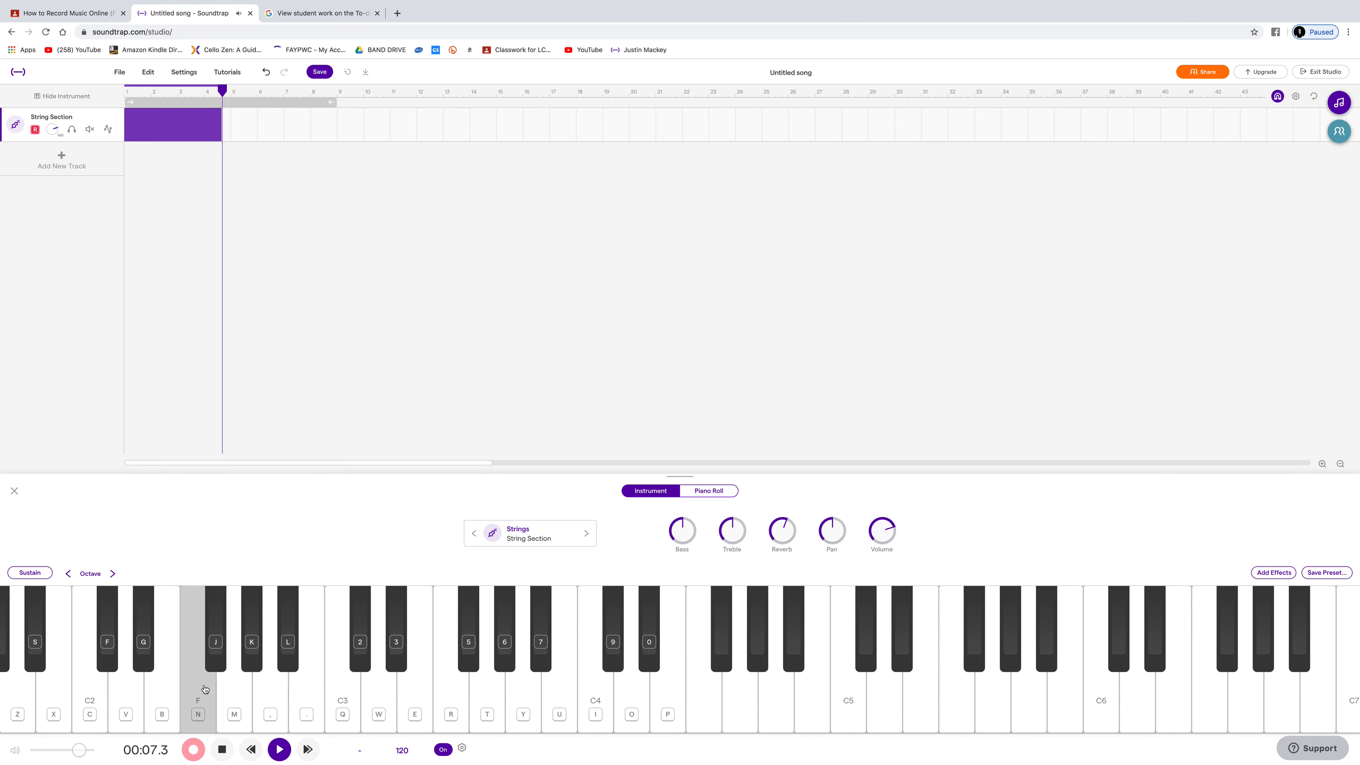
{"action": "left_click", "coordinate": [241, 691]}
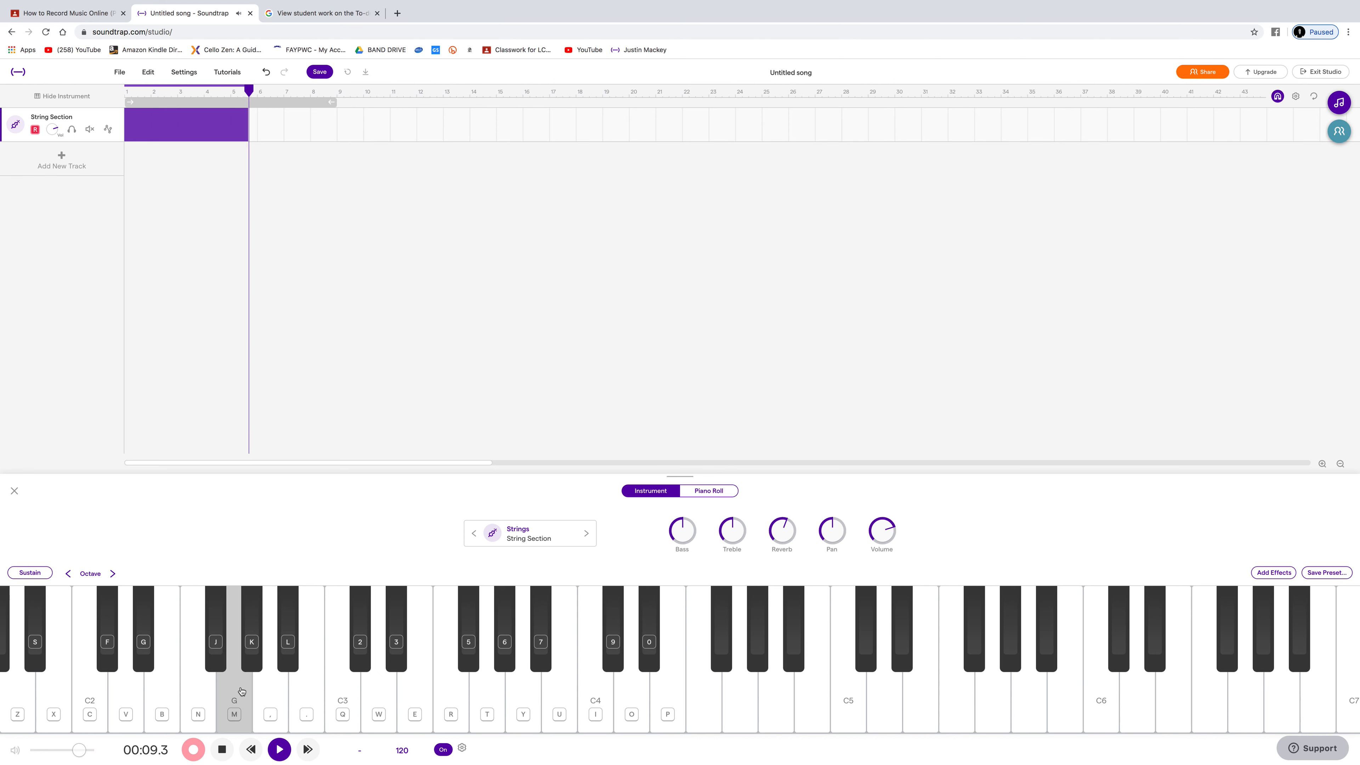
{"action": "left_click", "coordinate": [271, 690]}
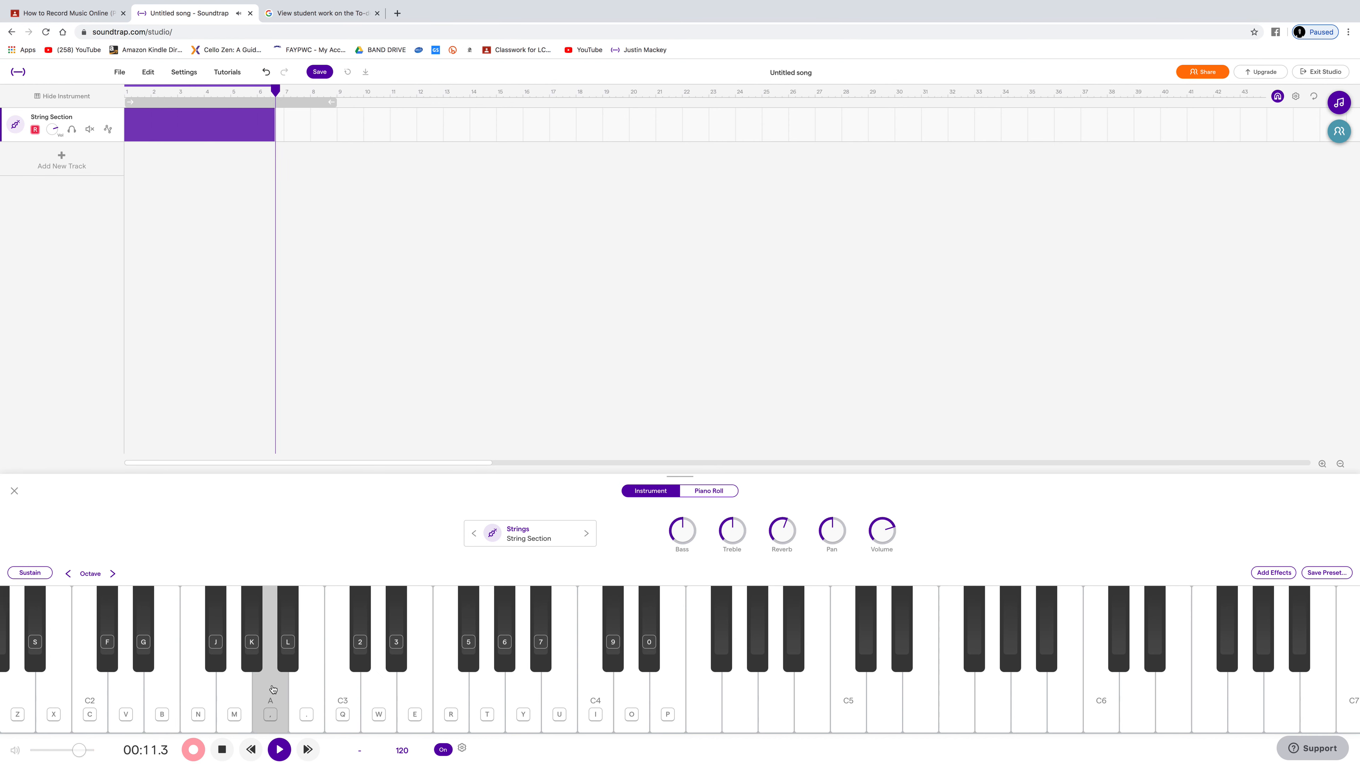
{"action": "left_click", "coordinate": [308, 691]}
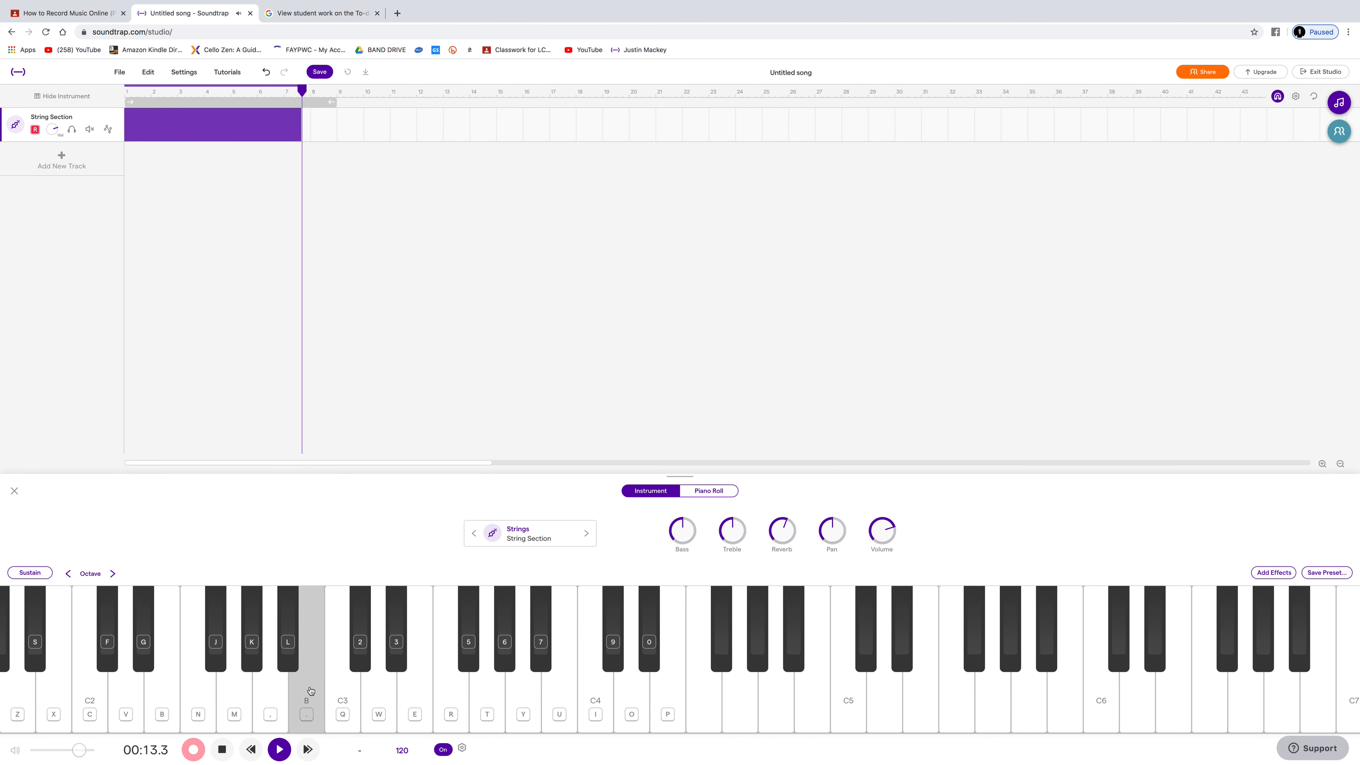
{"action": "left_click", "coordinate": [332, 687]}
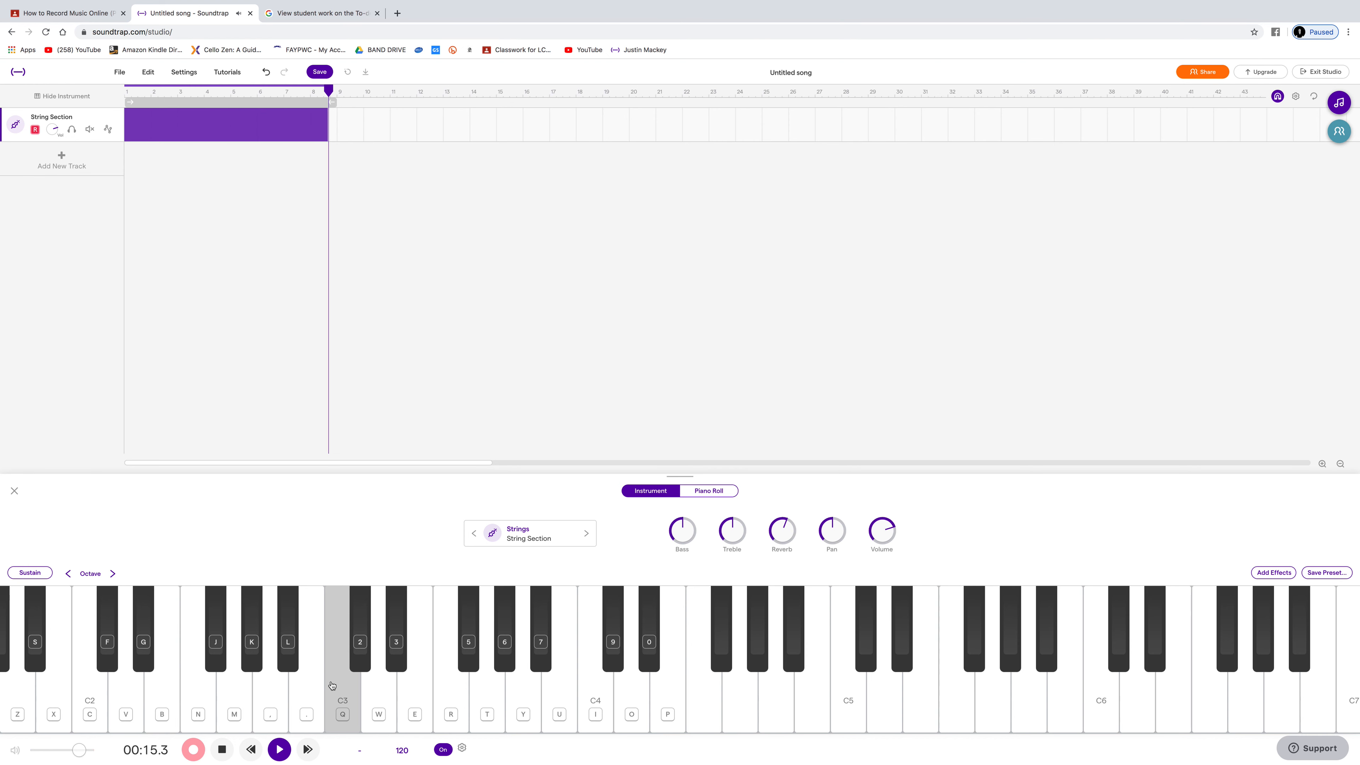
{"action": "key", "text": "space"}
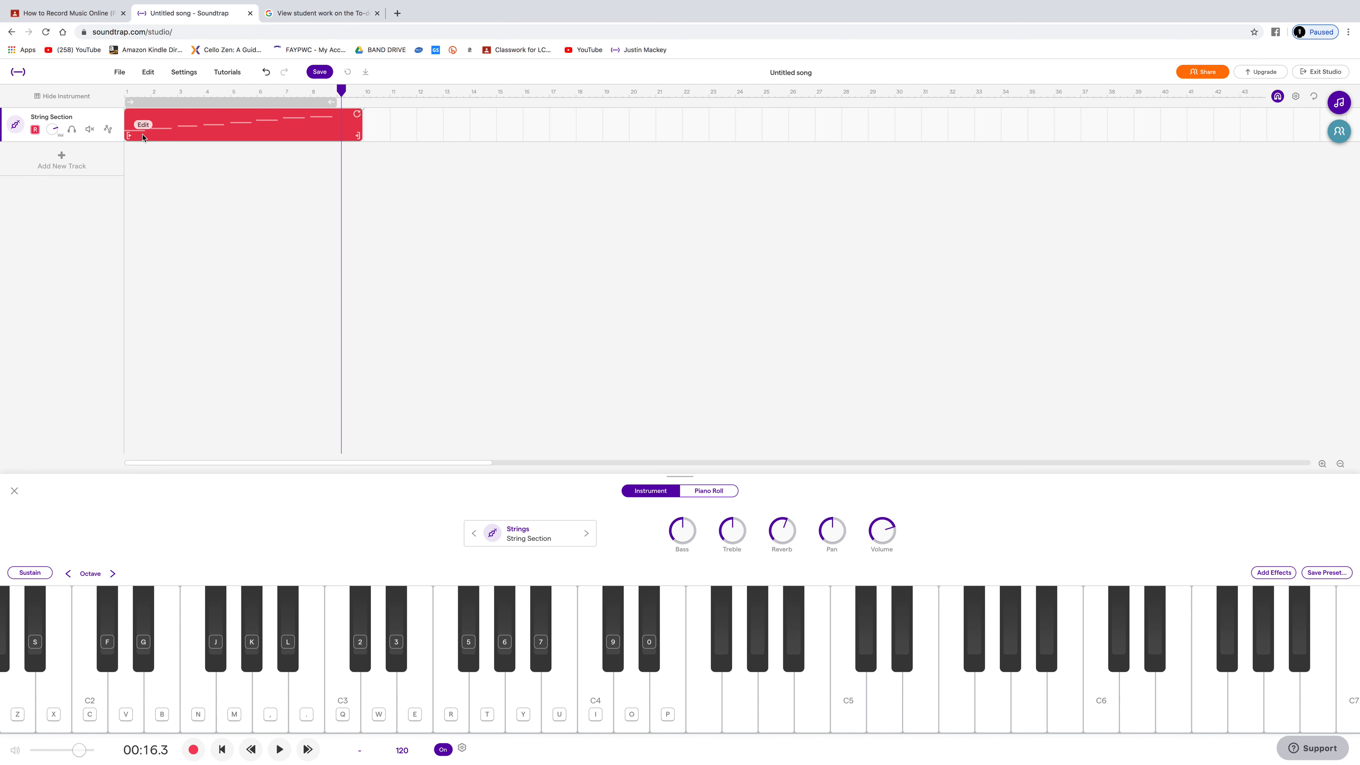
Step: Open the recorded strings region in the piano roll and quantize all its notes to 1/1
{"action": "left_click", "coordinate": [196, 122]}
{"action": "double_click", "coordinate": [196, 122]}
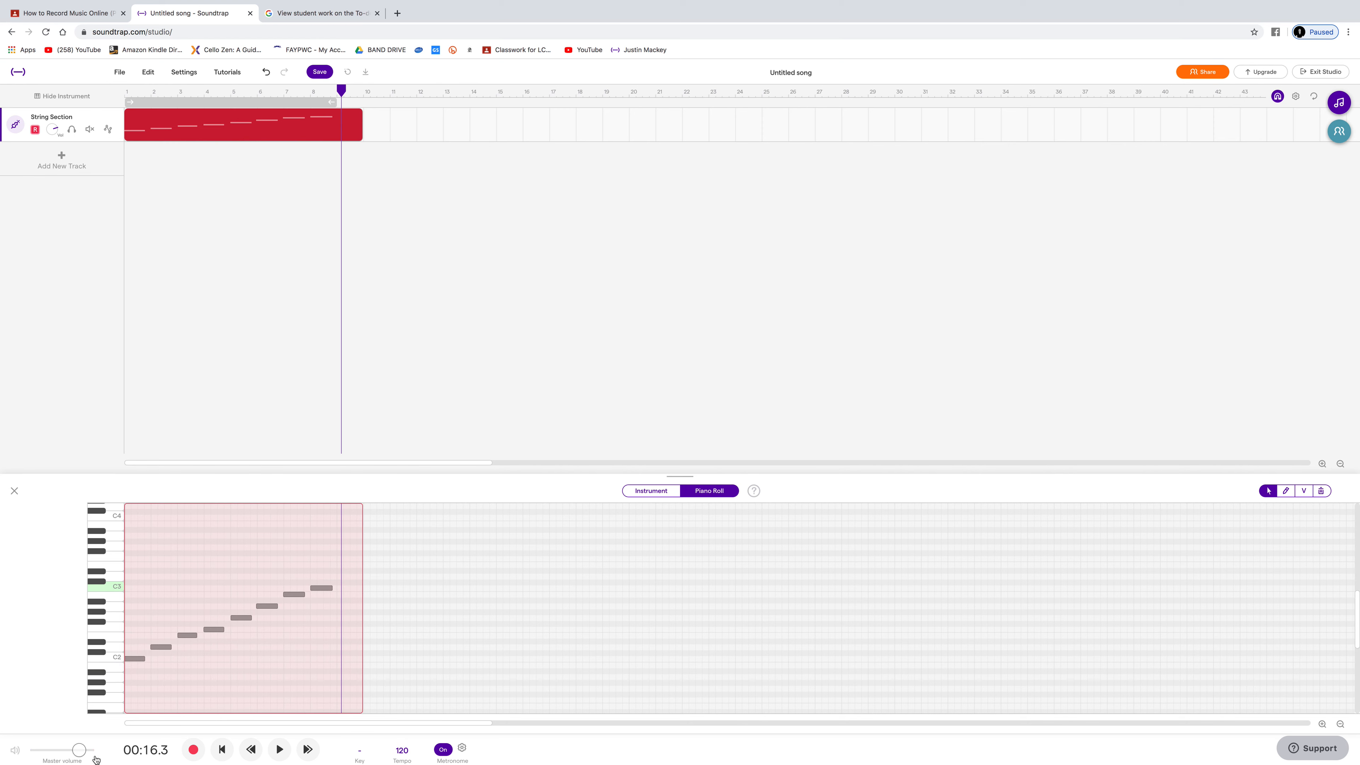
{"action": "left_click_drag", "start_coordinate": [132, 561], "coordinate": [338, 674]}
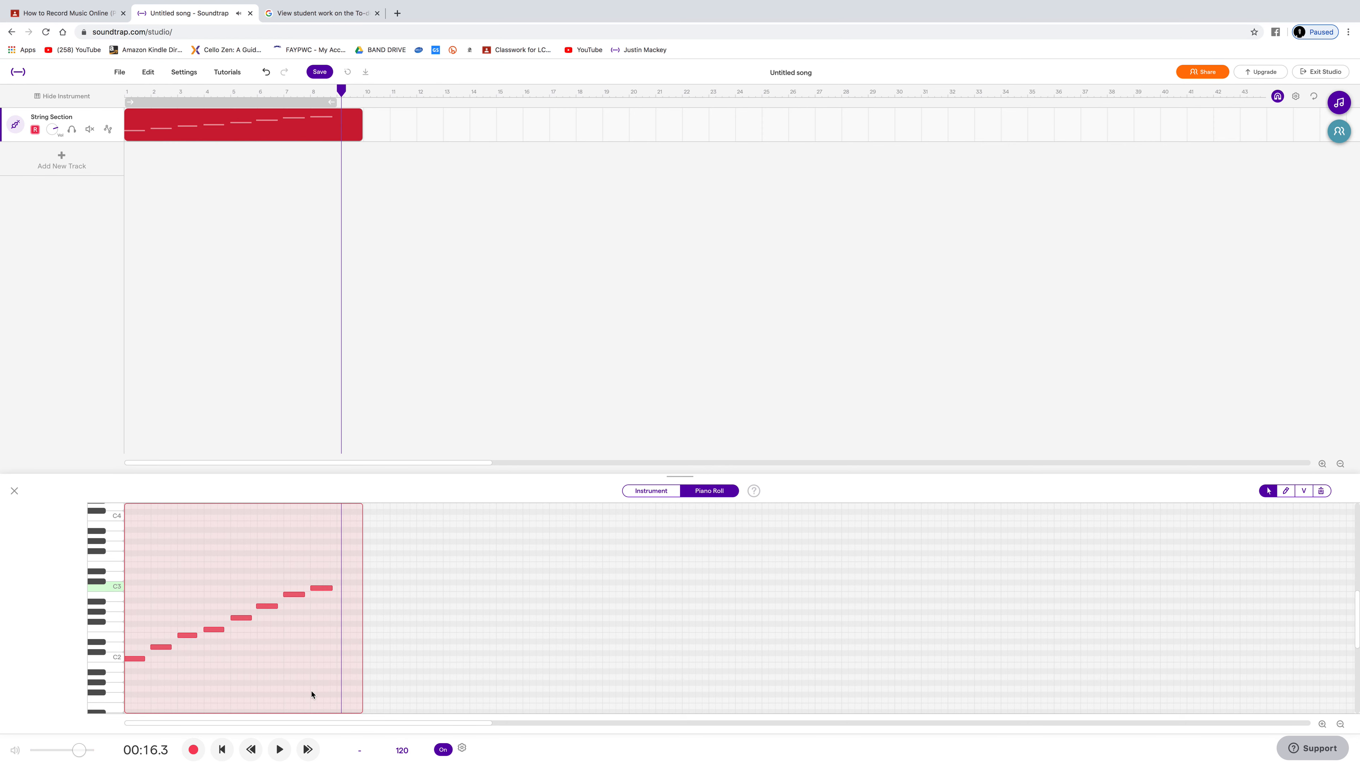
{"action": "right_click", "coordinate": [325, 592]}
{"action": "mouse_move", "coordinate": [388, 688]}
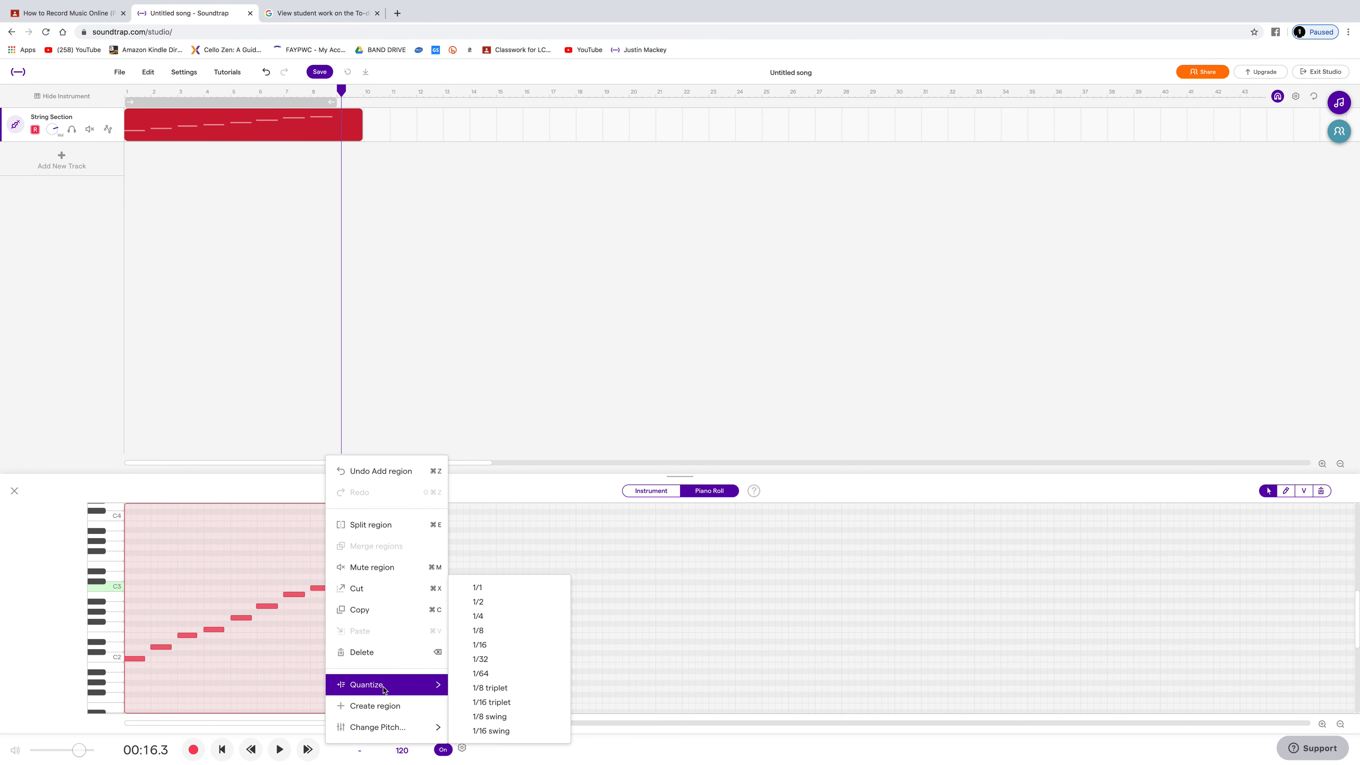
{"action": "left_click", "coordinate": [484, 588]}
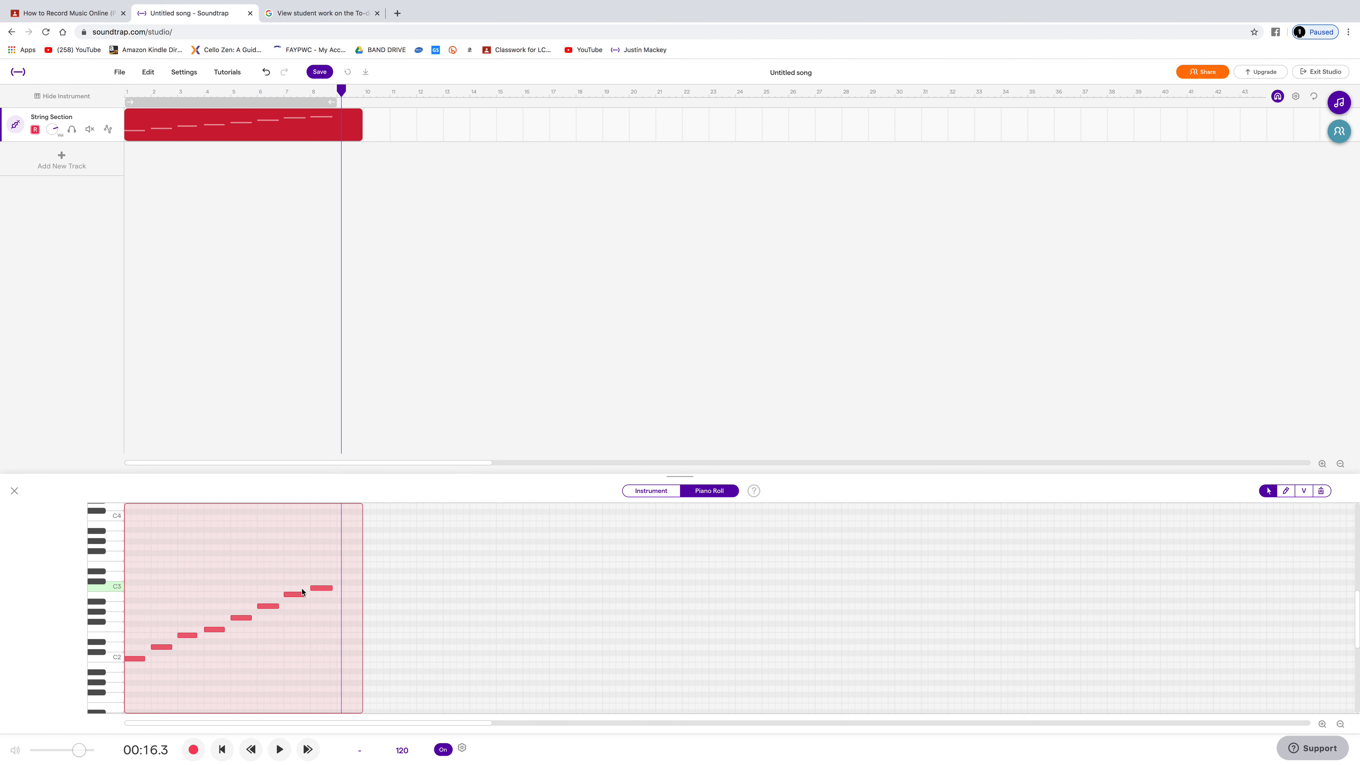
Step: Lengthen all selected scale notes so each fills its whole bar, and play the region from the beginning
{"action": "left_click_drag", "start_coordinate": [278, 607], "coordinate": [283, 607]}
{"action": "left_click", "coordinate": [127, 93]}
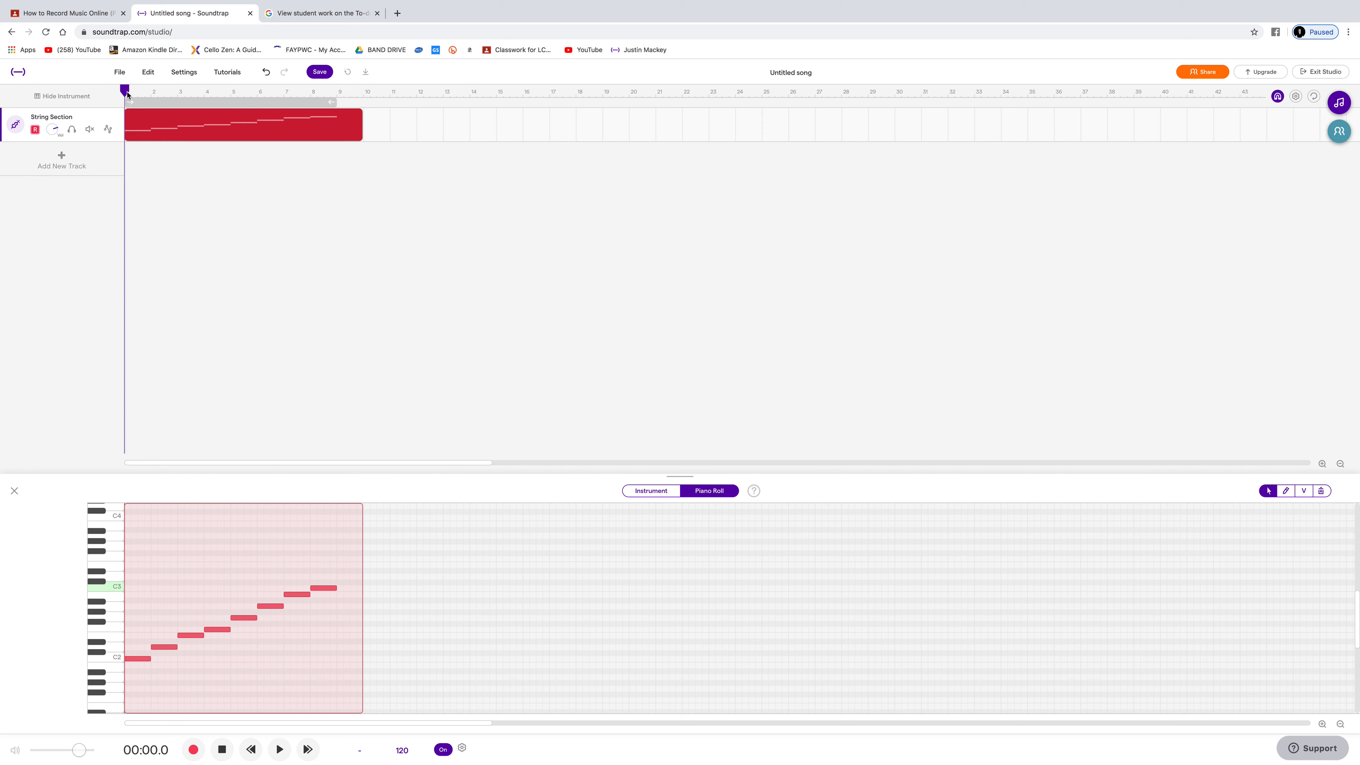
{"action": "mouse_move", "coordinate": [170, 122]}
{"action": "key", "text": "space"}
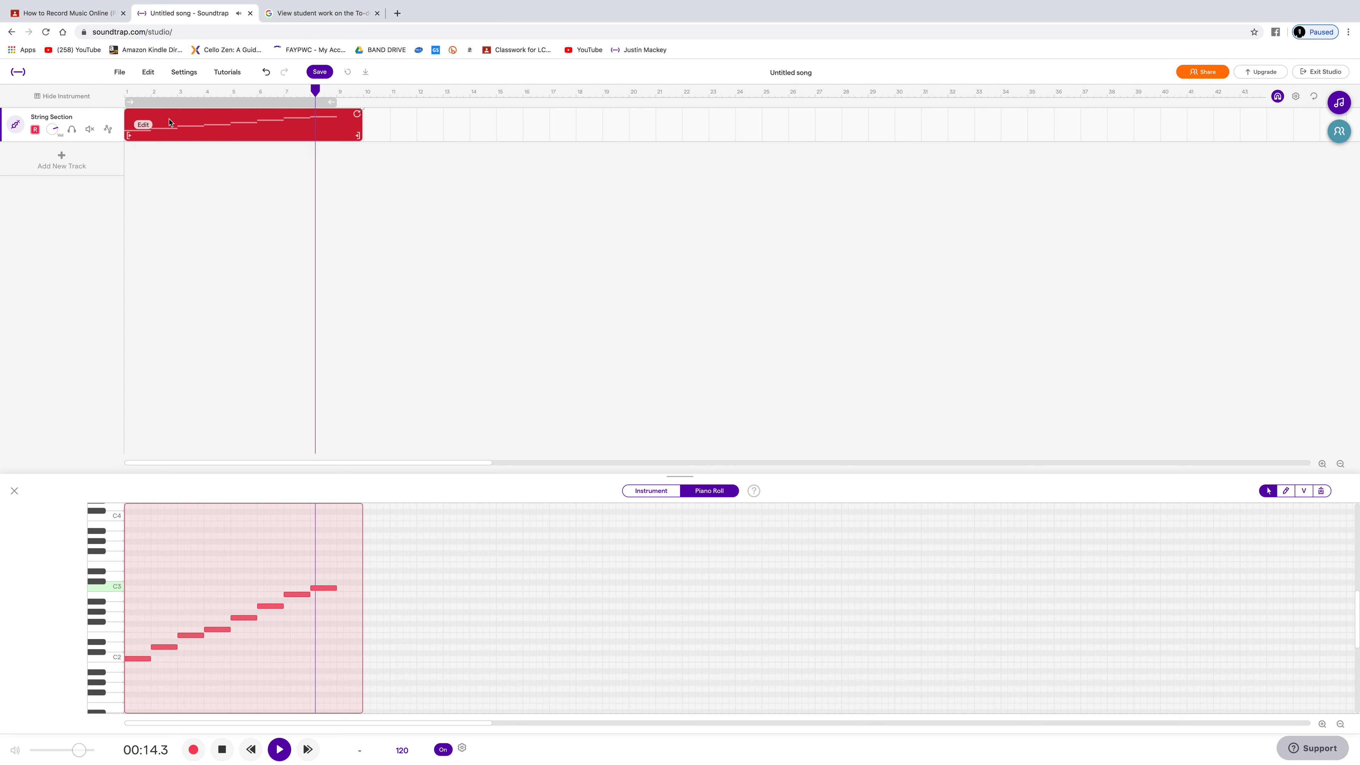
{"action": "key", "text": "space"}
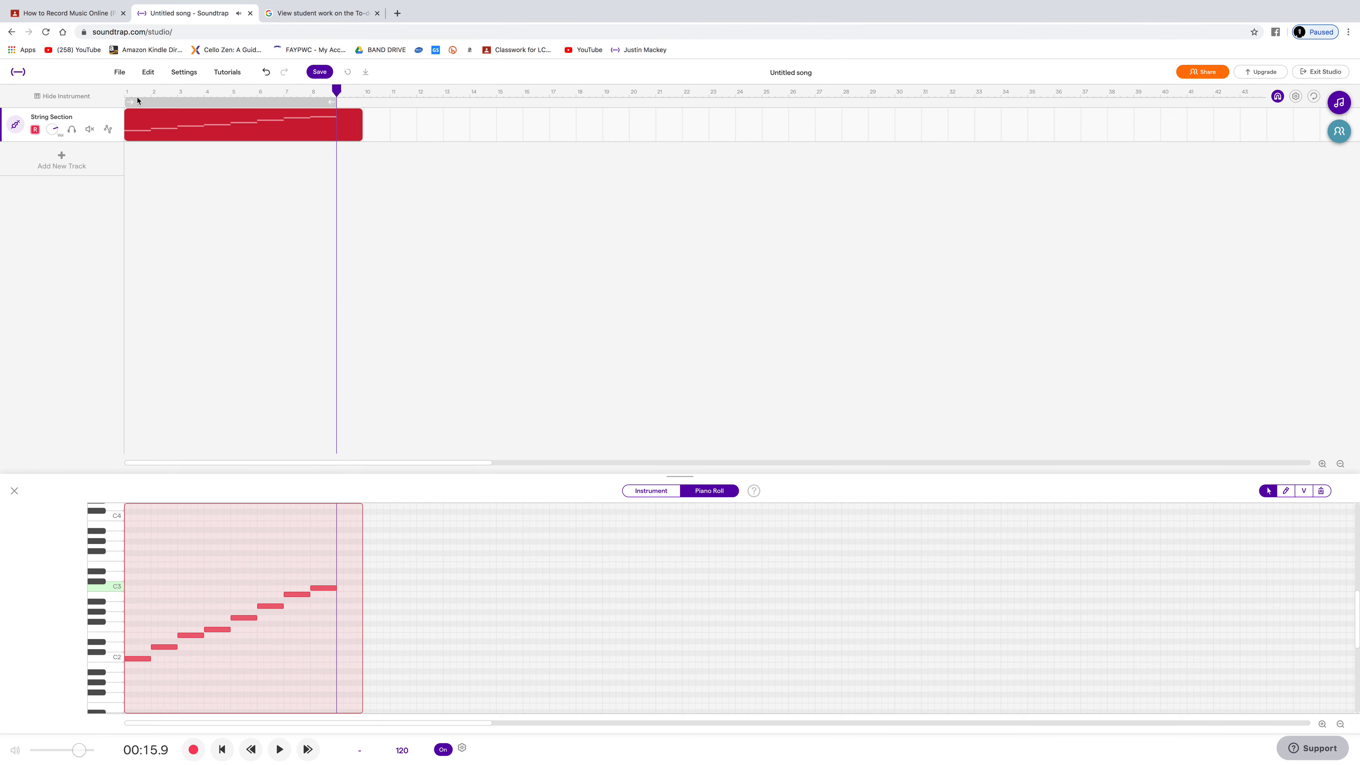
{"action": "left_click", "coordinate": [127, 94]}
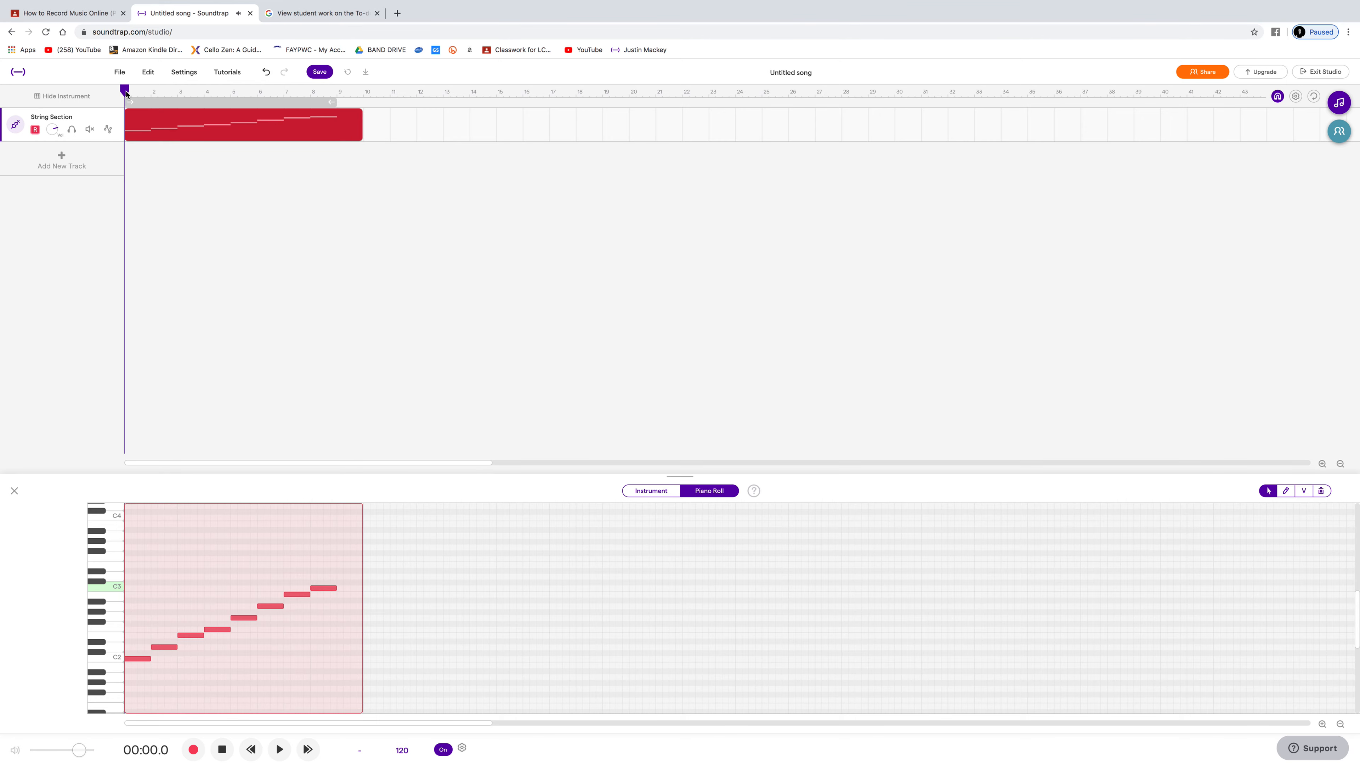
Step: Add a Drum & beats track and briefly run its empty pattern loop
{"action": "left_click", "coordinate": [99, 161]}
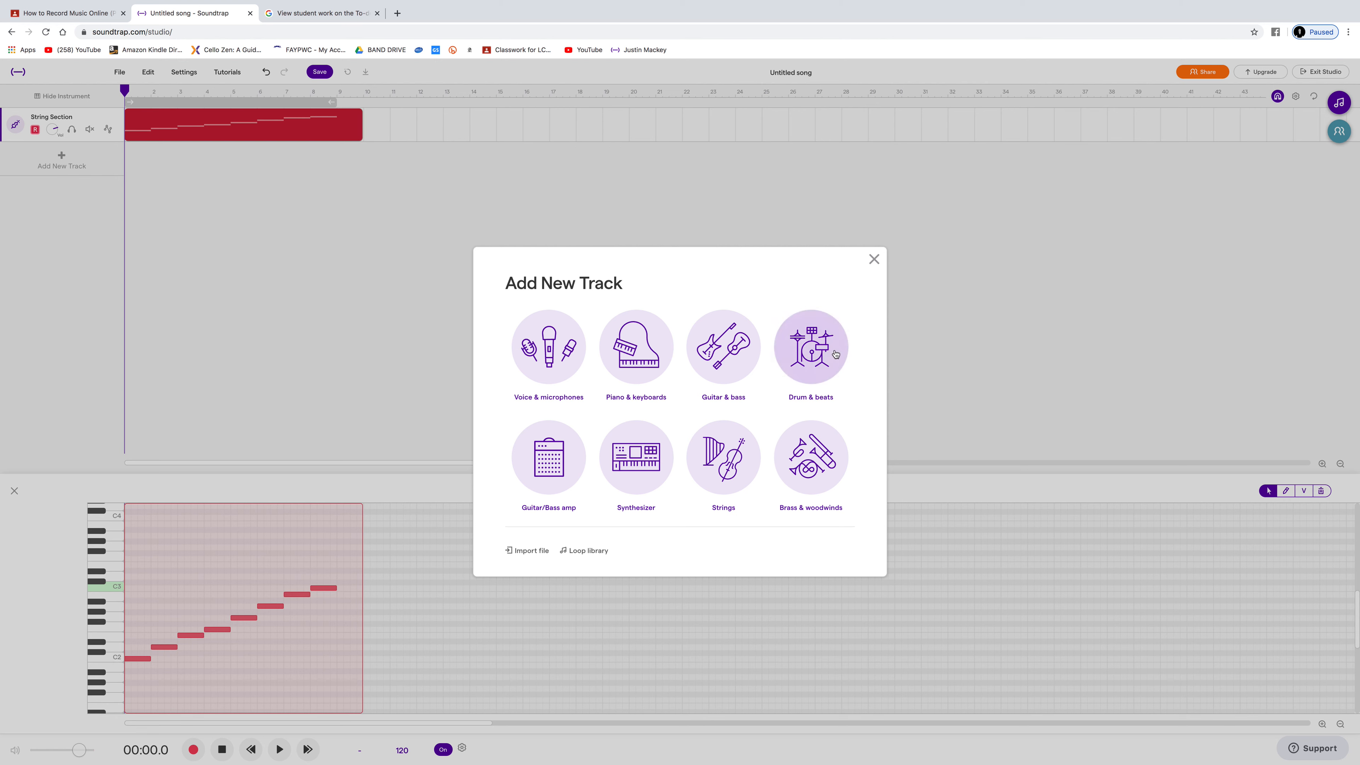
{"action": "left_click", "coordinate": [811, 347]}
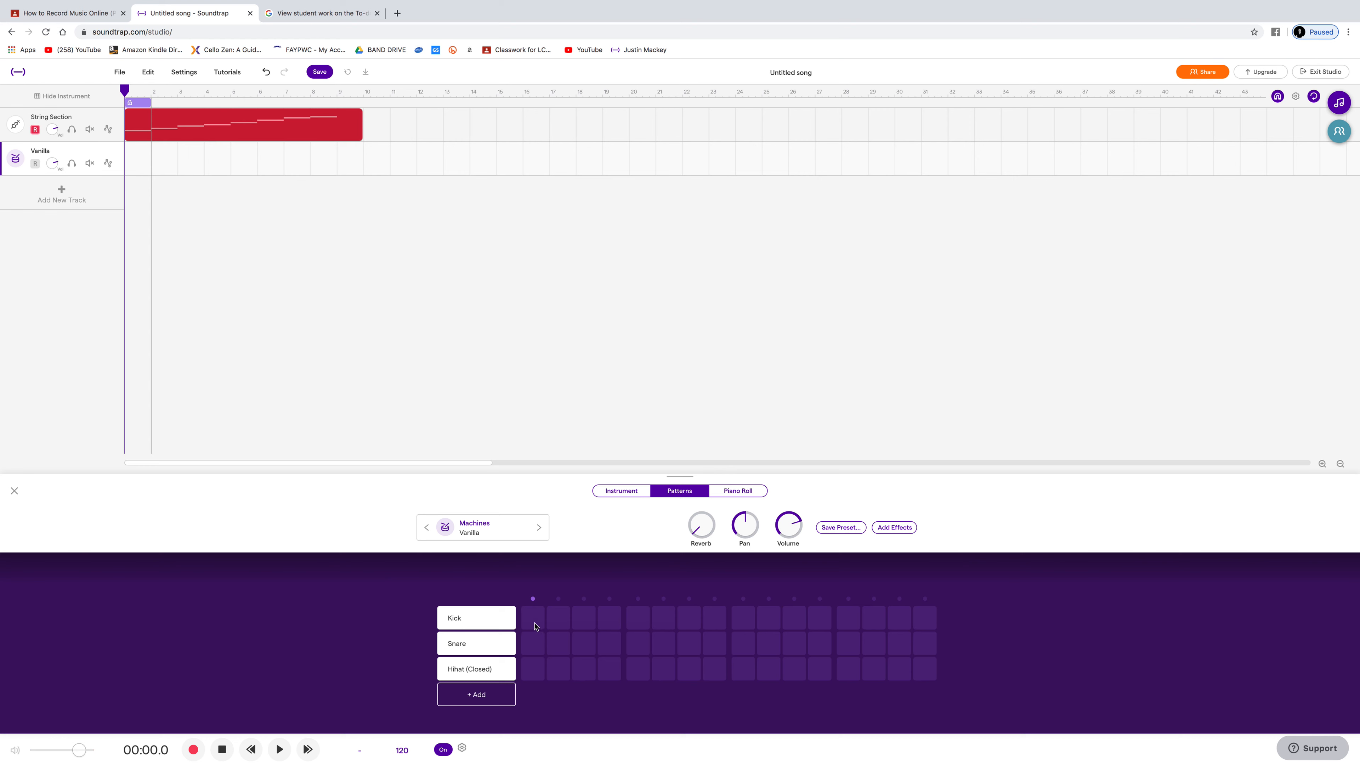
{"action": "key", "text": "space"}
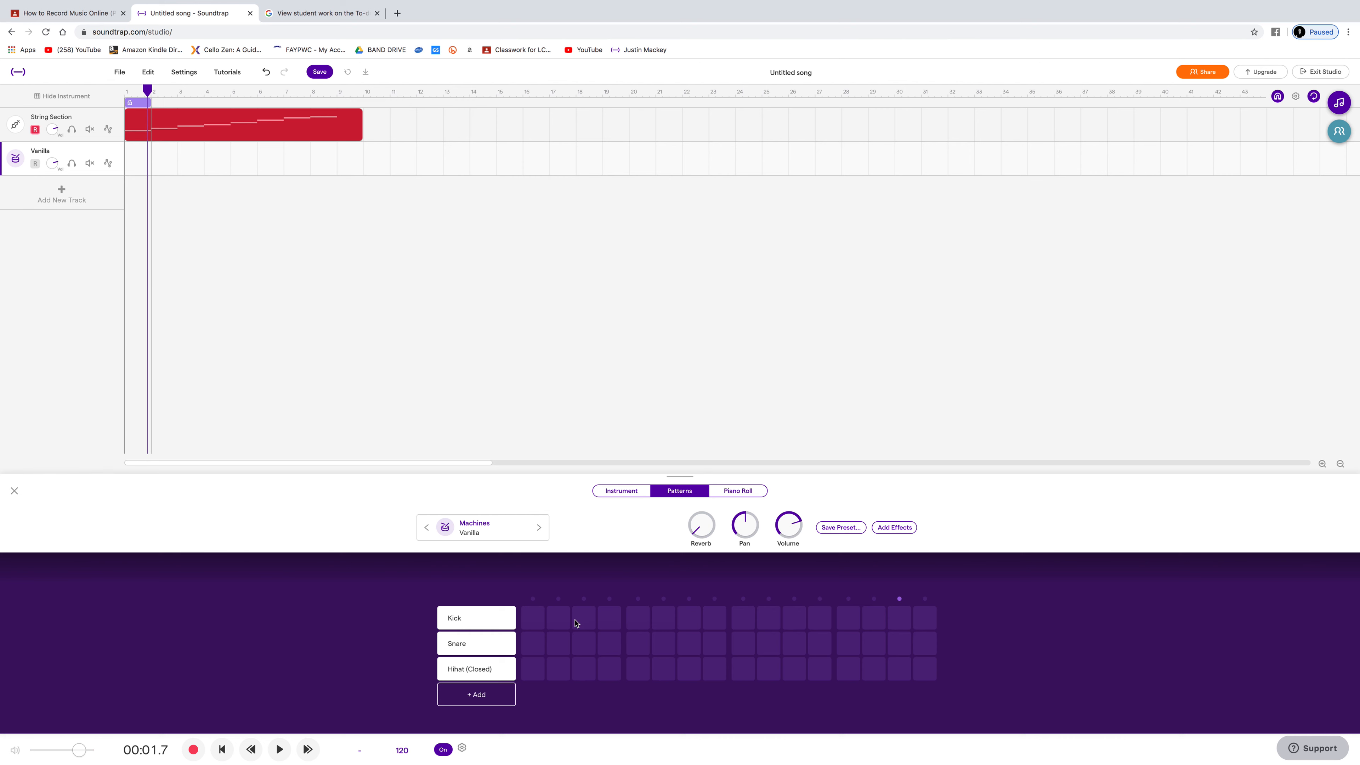
Step: Place kick hits on steps 1, 5, 9 and 13 of the drum pattern and play it from the start
{"action": "left_click", "coordinate": [532, 620]}
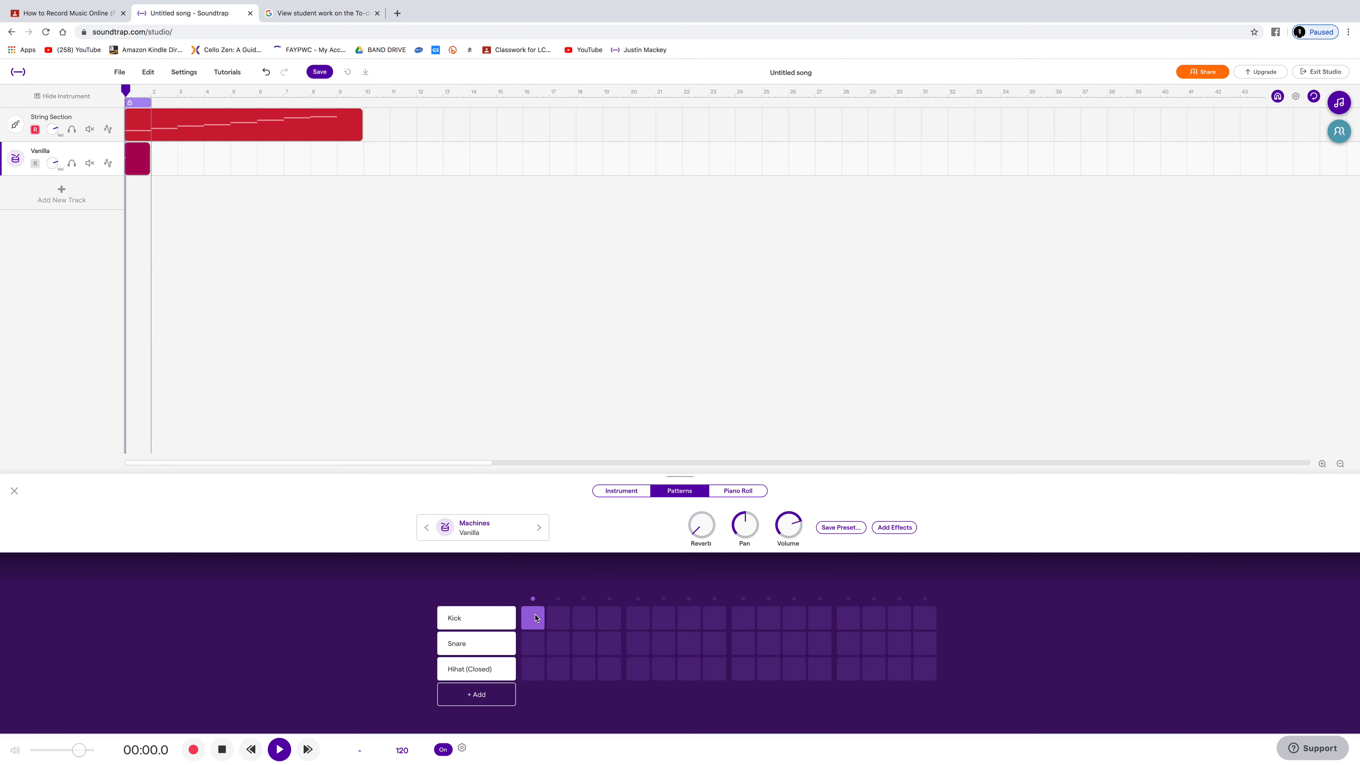
{"action": "left_click", "coordinate": [640, 620]}
{"action": "left_click", "coordinate": [753, 623]}
{"action": "left_click", "coordinate": [857, 621]}
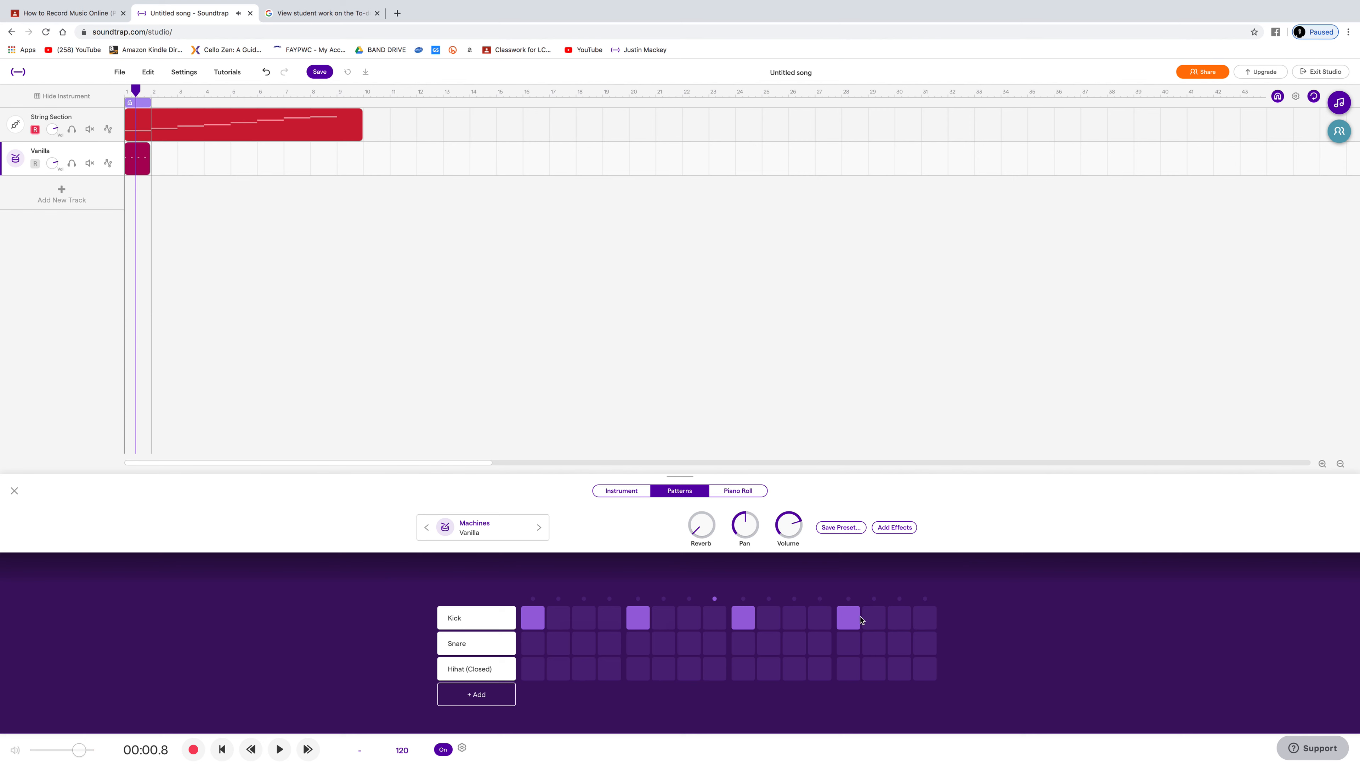
{"action": "left_click", "coordinate": [127, 92]}
{"action": "key", "text": "space"}
{"action": "key", "text": "space"}
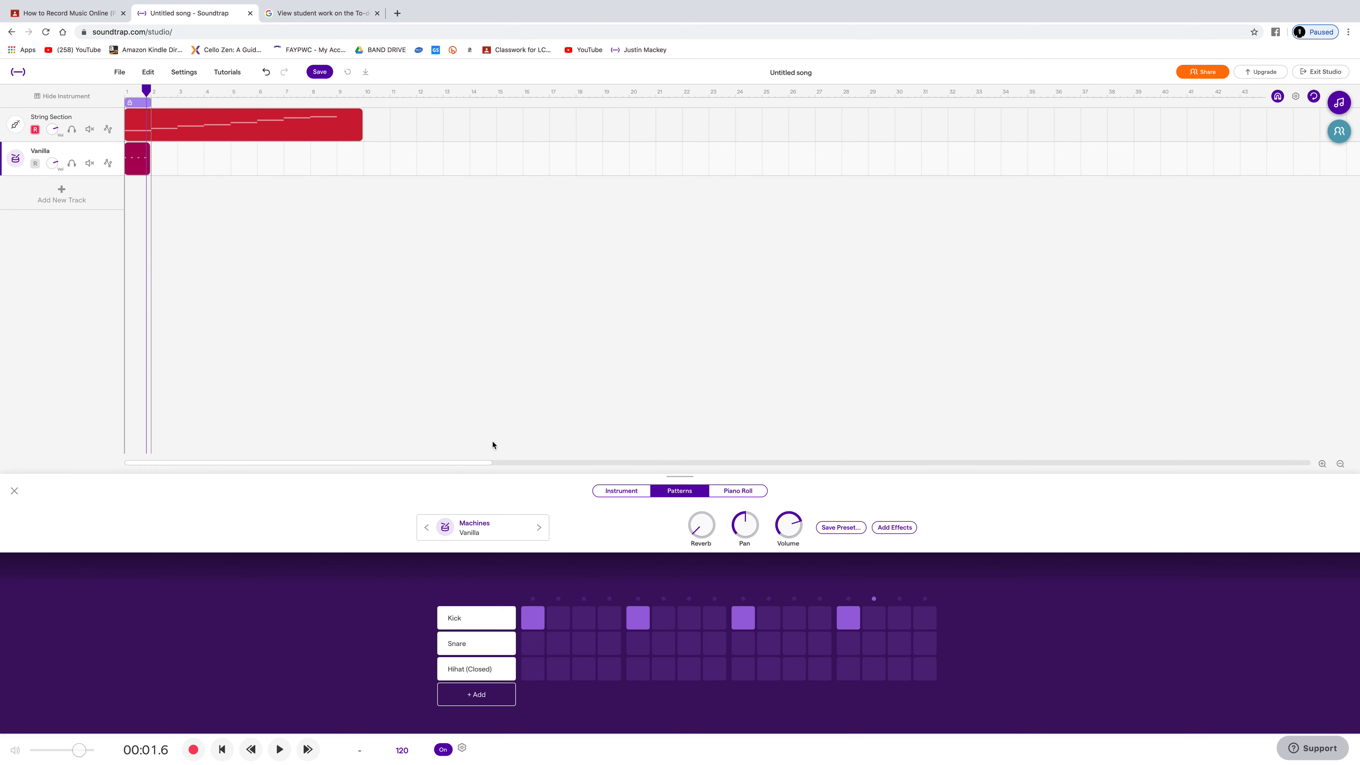
Step: Add snare hits on steps 3, 7, 11 and 15 of the drum pattern and listen to it from the start
{"action": "left_click", "coordinate": [582, 647]}
{"action": "left_click", "coordinate": [691, 649]}
{"action": "left_click", "coordinate": [793, 644]}
{"action": "left_click", "coordinate": [898, 643]}
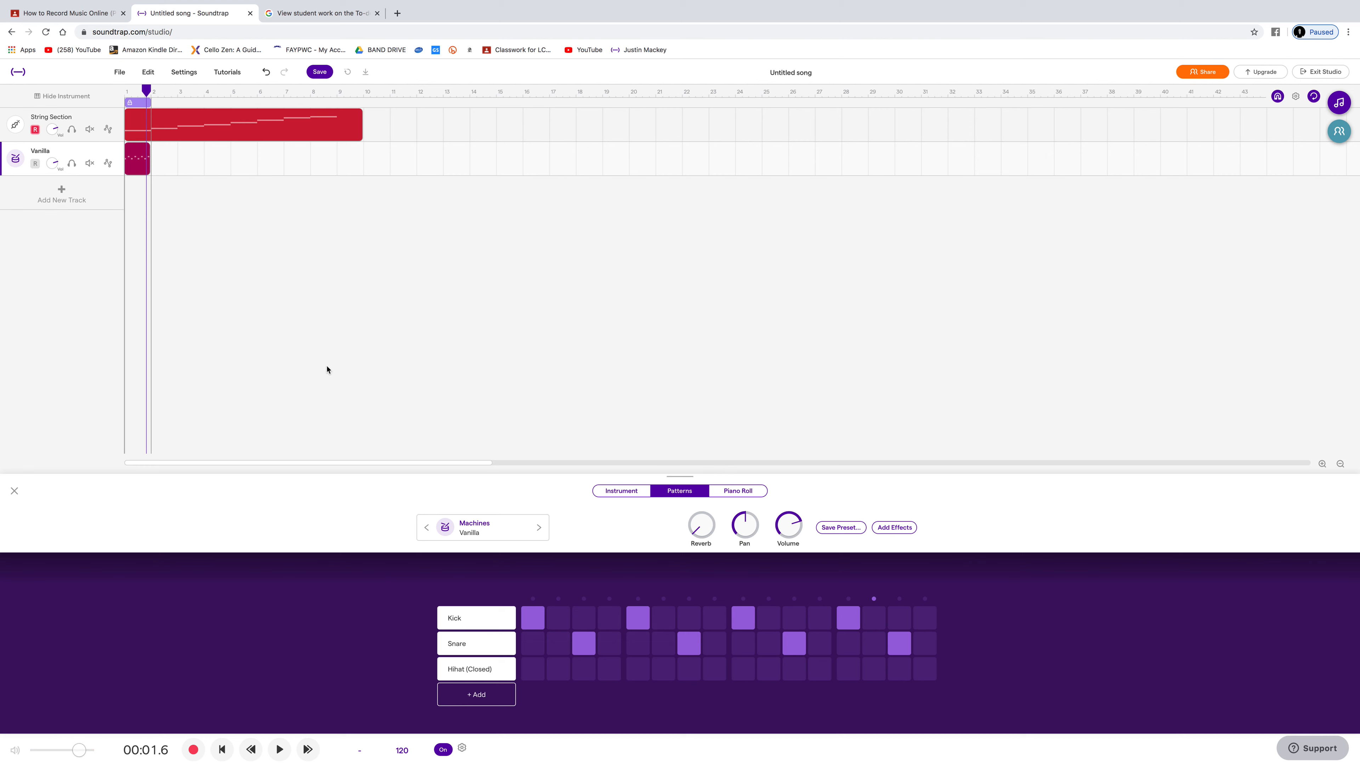
{"action": "left_click", "coordinate": [126, 93]}
{"action": "key", "text": "space"}
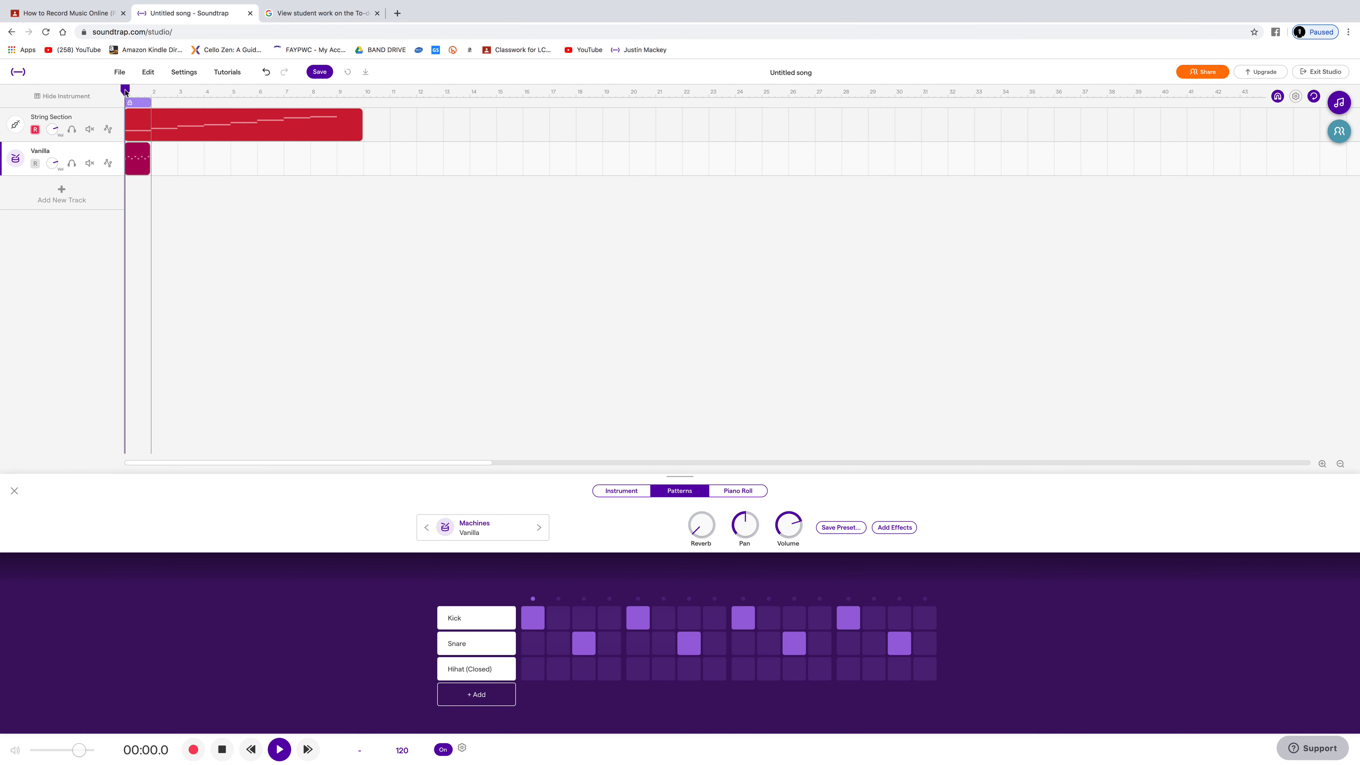
{"action": "key", "text": "space"}
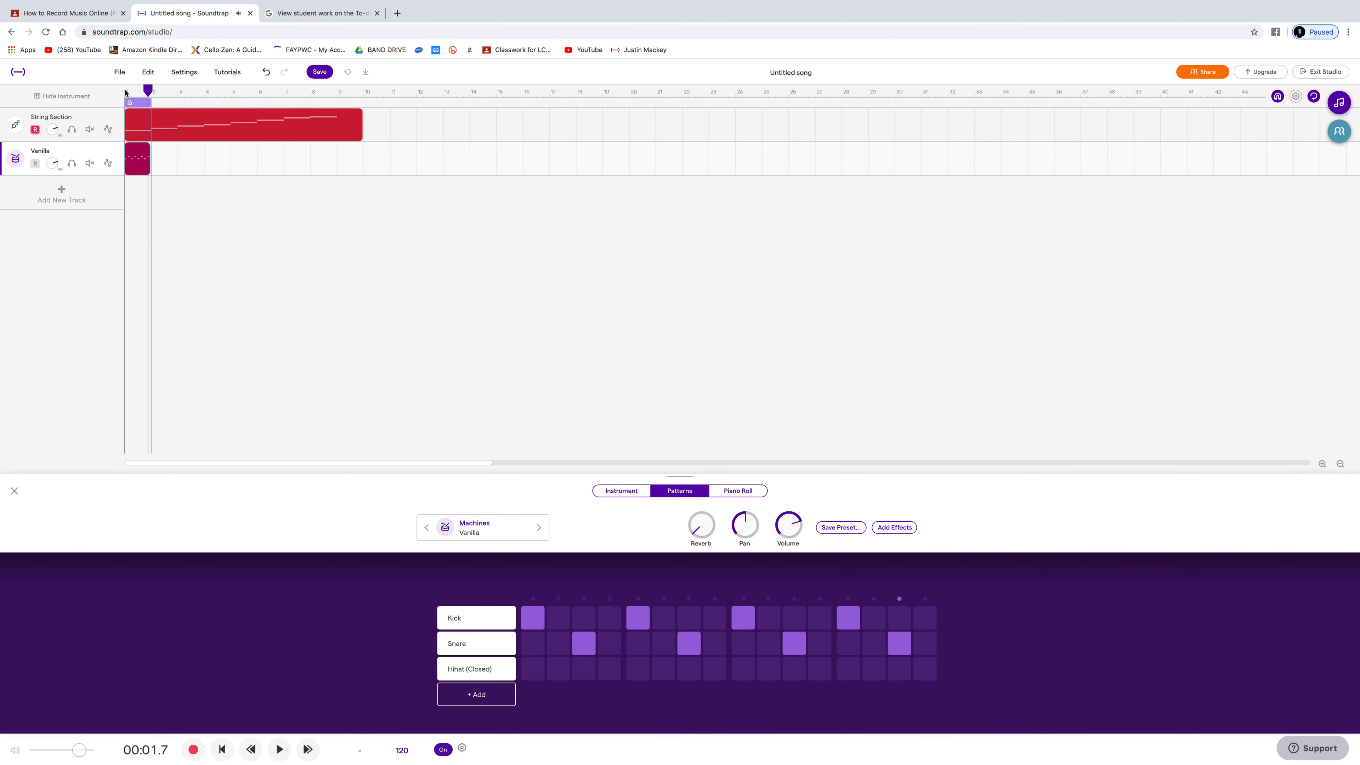
Step: Clear the snare hits on steps 3, 7, 11 and 15 of the drum pattern and place them again
{"action": "left_click", "coordinate": [584, 647]}
{"action": "left_click", "coordinate": [691, 647]}
{"action": "left_click", "coordinate": [801, 643]}
{"action": "left_click", "coordinate": [898, 641]}
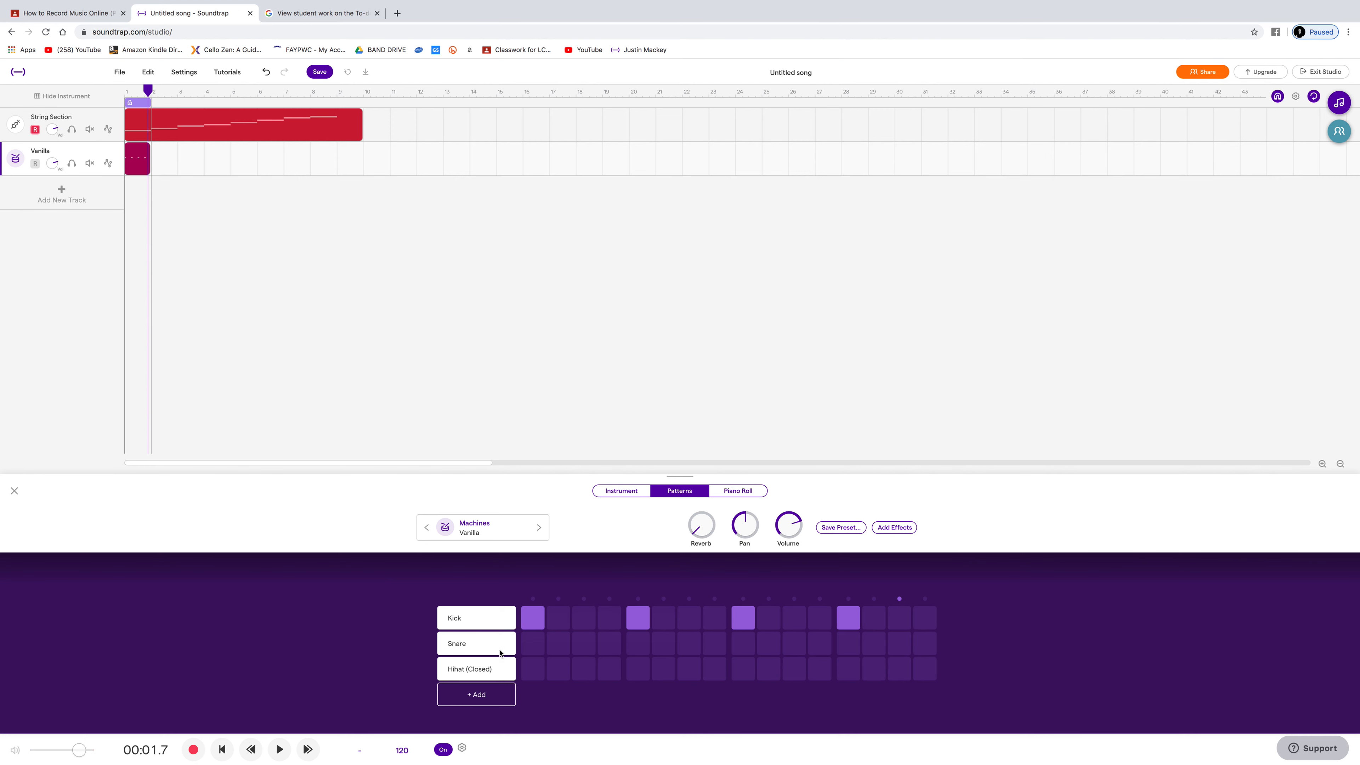
{"action": "left_click", "coordinate": [584, 646]}
{"action": "left_click", "coordinate": [690, 646]}
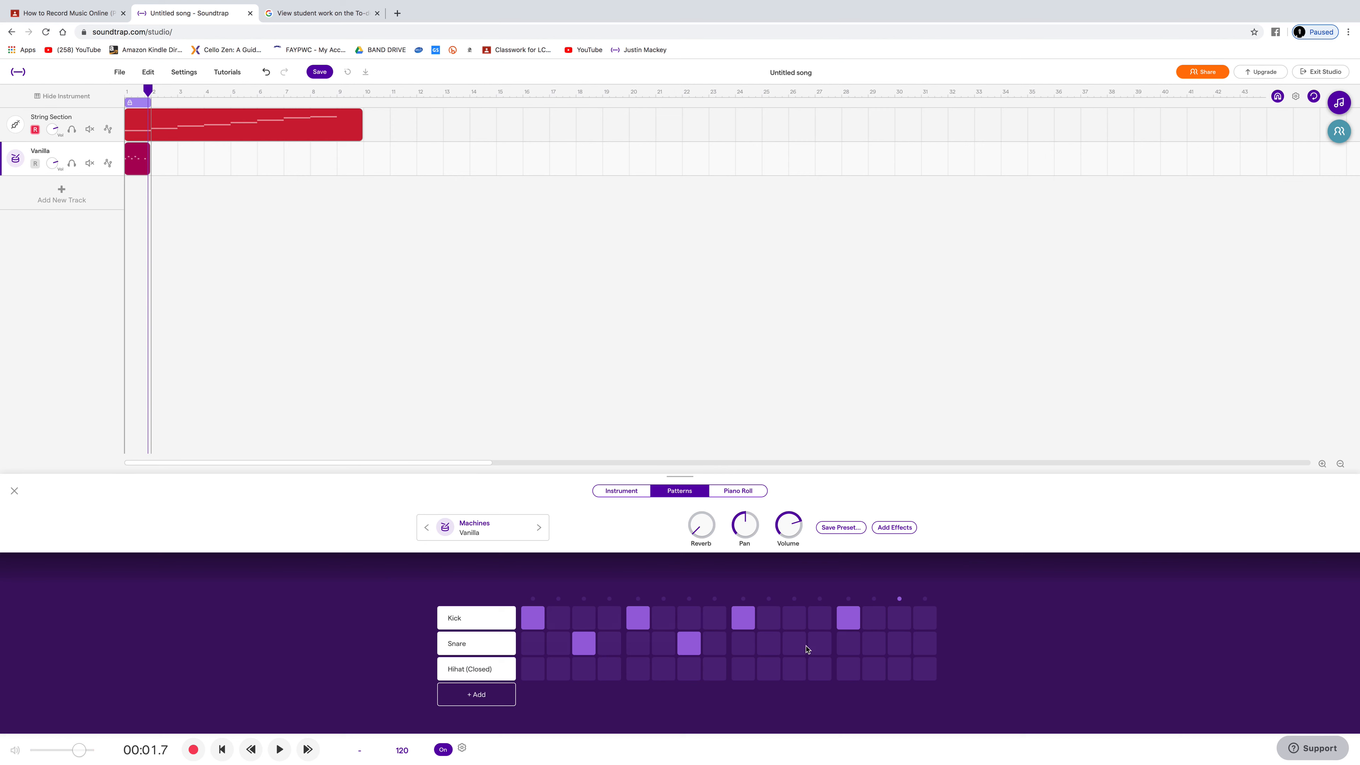
{"action": "left_click", "coordinate": [795, 646]}
{"action": "left_click", "coordinate": [821, 646]}
{"action": "left_click", "coordinate": [829, 648]}
{"action": "left_click", "coordinate": [893, 649]}
Step: Place closed hi-hat hits on all 16 steps of the drum pattern and listen to the result
{"action": "left_click", "coordinate": [533, 669]}
{"action": "left_click", "coordinate": [559, 670]}
{"action": "left_click", "coordinate": [584, 671]}
{"action": "left_click", "coordinate": [609, 670]}
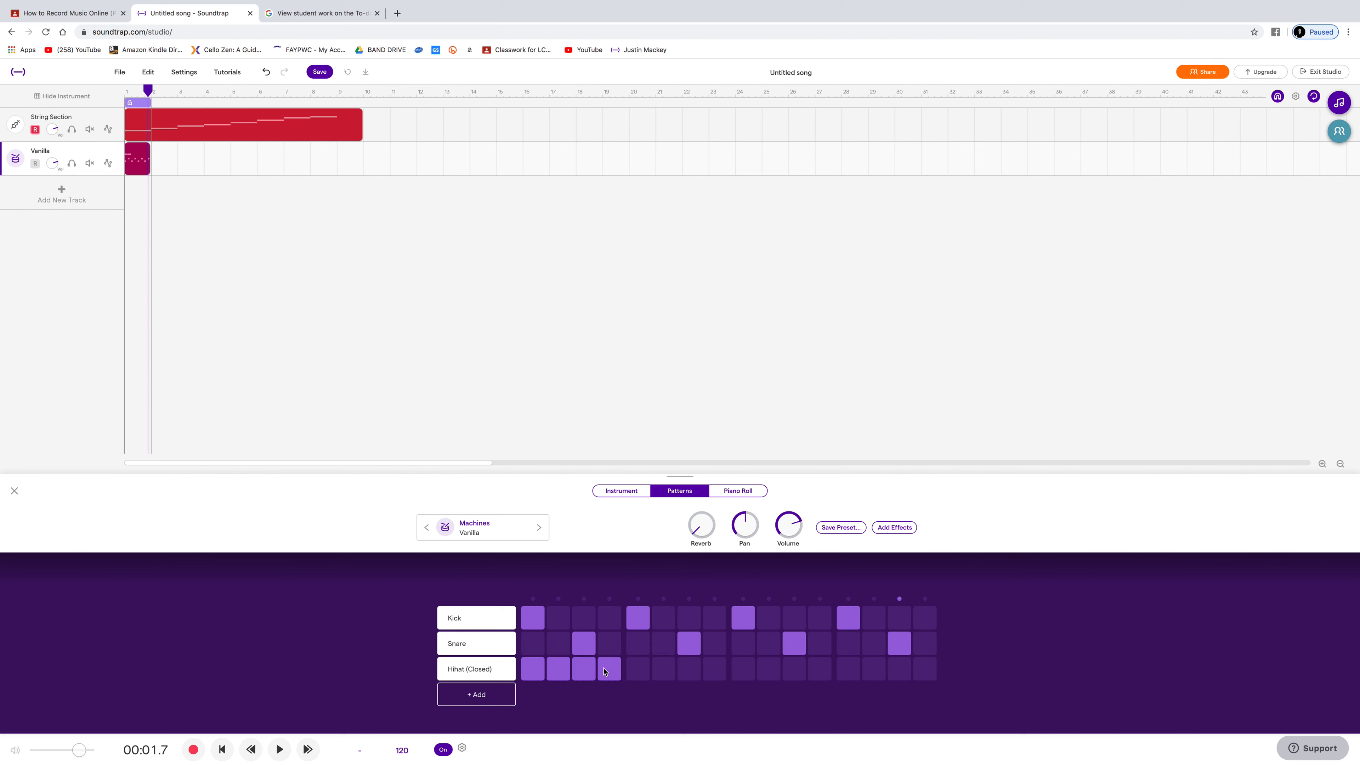
{"action": "left_click", "coordinate": [638, 670]}
{"action": "left_click", "coordinate": [663, 670]}
{"action": "left_click", "coordinate": [689, 670]}
{"action": "left_click", "coordinate": [714, 670]}
{"action": "left_click", "coordinate": [743, 670]}
{"action": "left_click", "coordinate": [769, 671]}
{"action": "left_click", "coordinate": [794, 672]}
{"action": "left_click", "coordinate": [821, 673]}
{"action": "left_click", "coordinate": [848, 671]}
{"action": "left_click", "coordinate": [874, 672]}
{"action": "left_click", "coordinate": [900, 671]}
{"action": "left_click", "coordinate": [925, 673]}
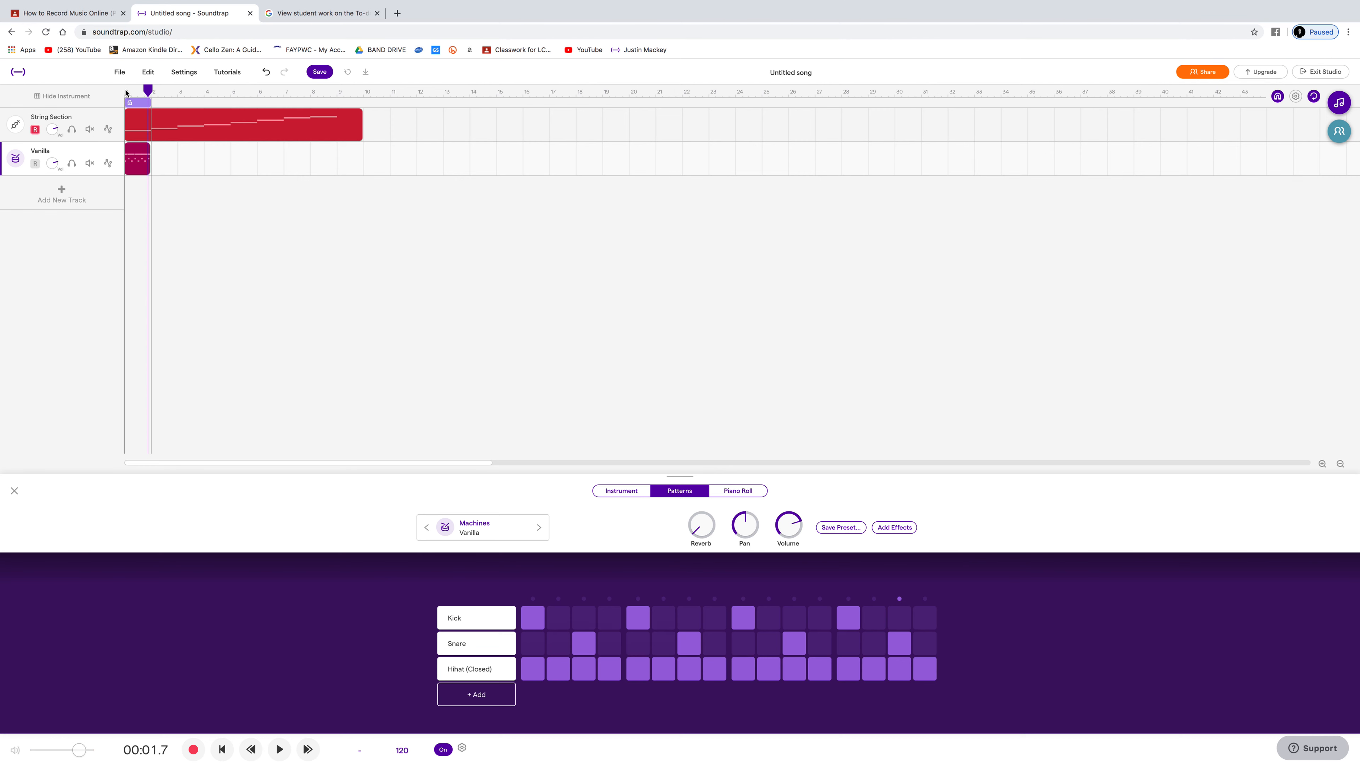
{"action": "key", "text": "space"}
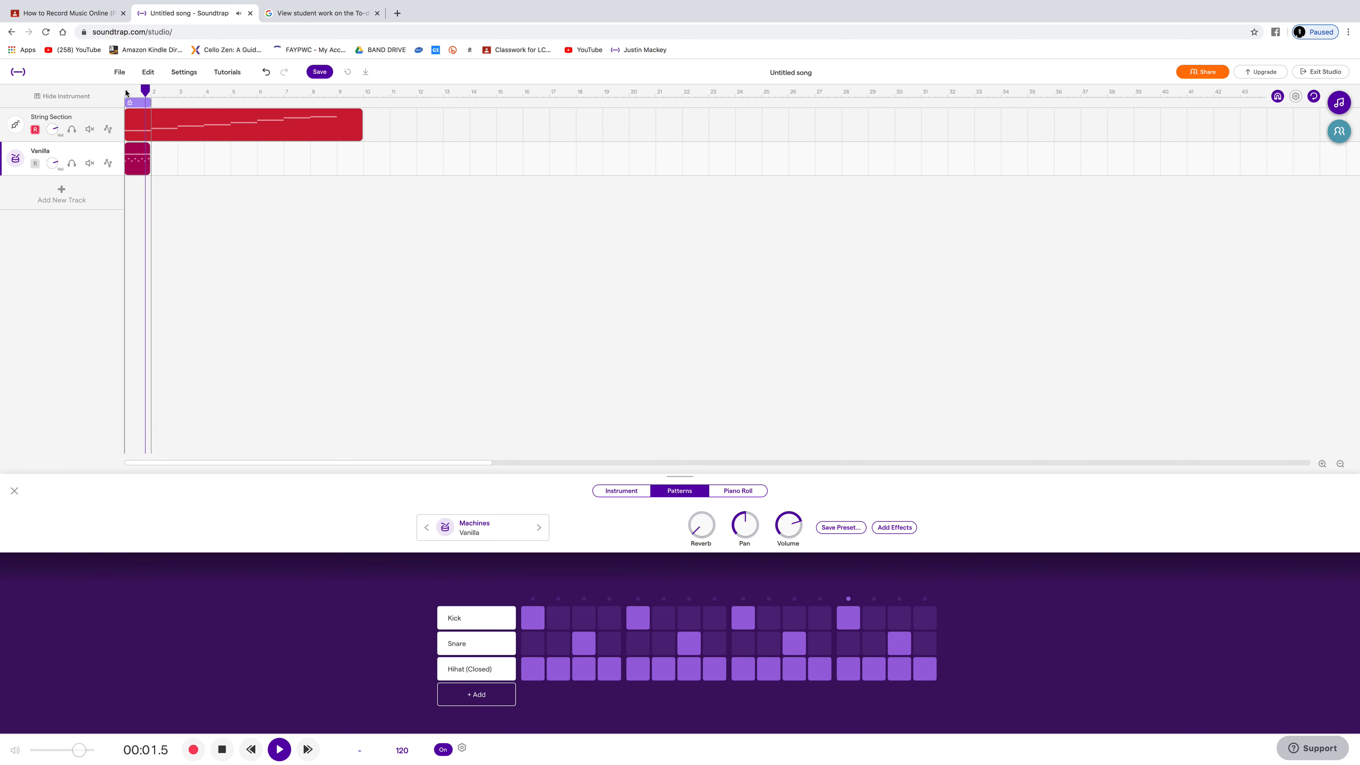
{"action": "key", "text": "space"}
Step: Copy the one-bar drum region and paste it repeatedly along the Vanilla track to fill bars 2 through 8
{"action": "right_click", "coordinate": [138, 163]}
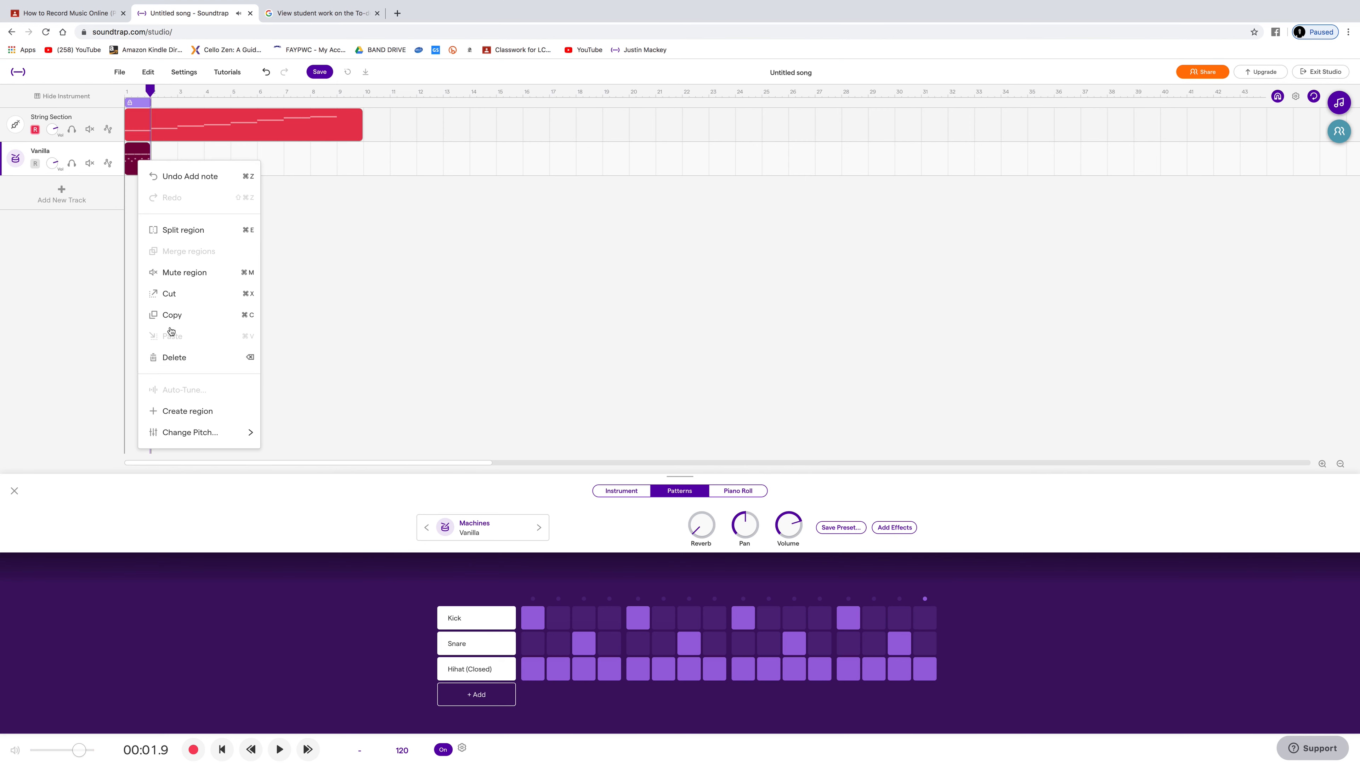
{"action": "left_click", "coordinate": [171, 315]}
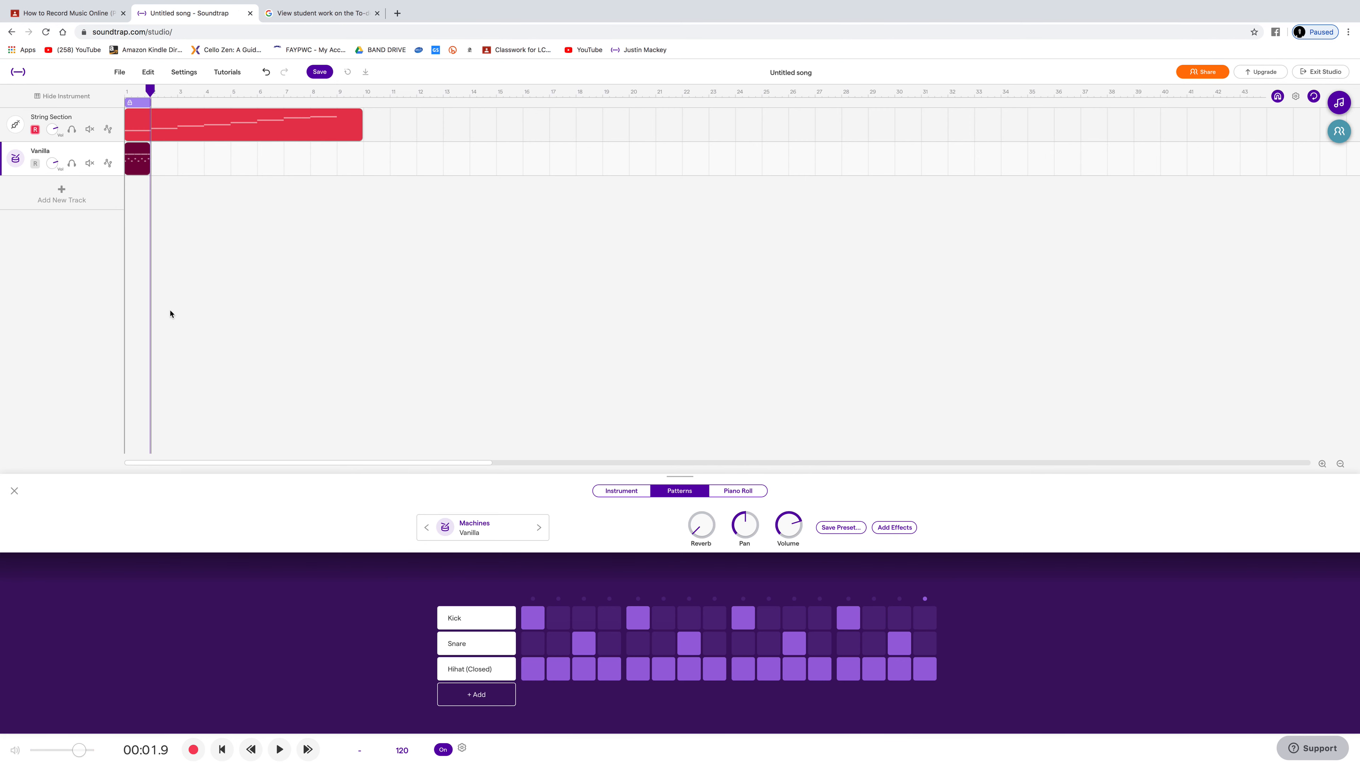
{"action": "right_click", "coordinate": [156, 156]}
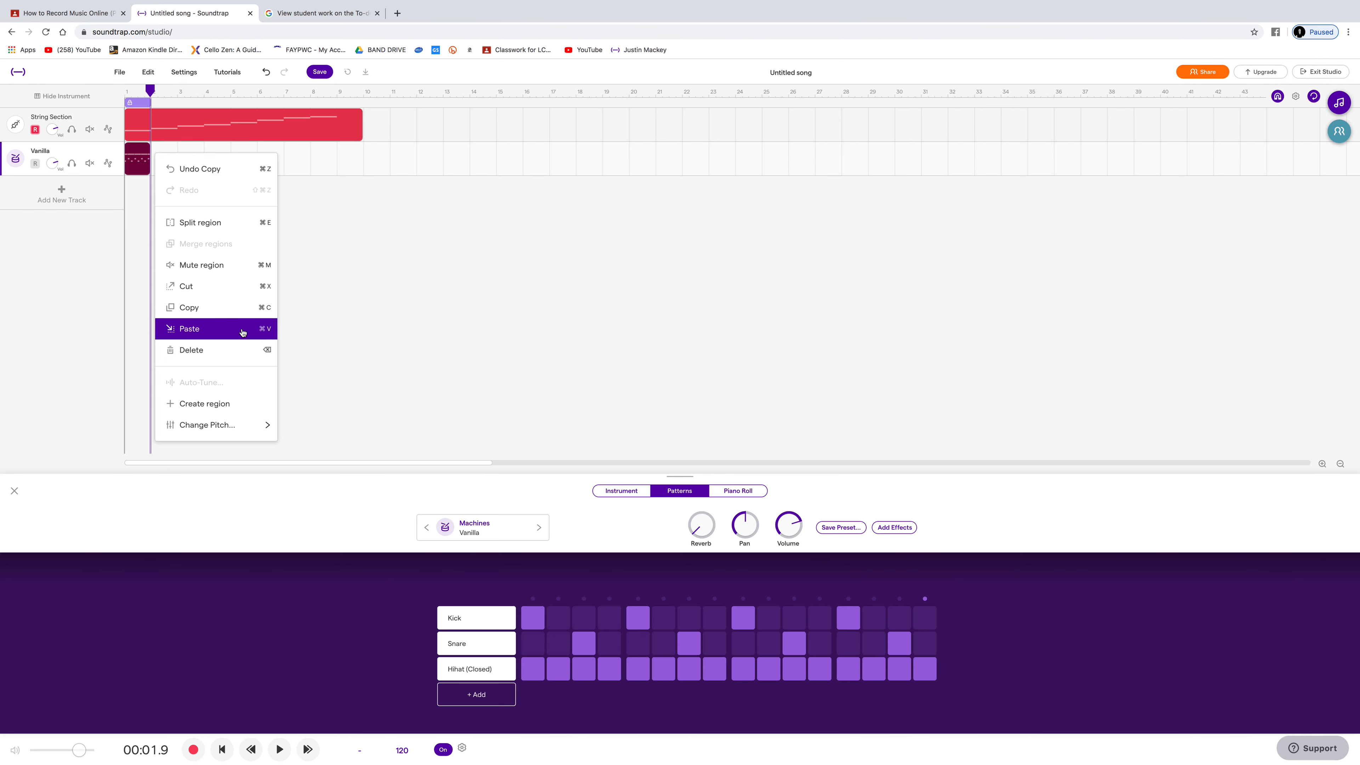
{"action": "left_click", "coordinate": [151, 99]}
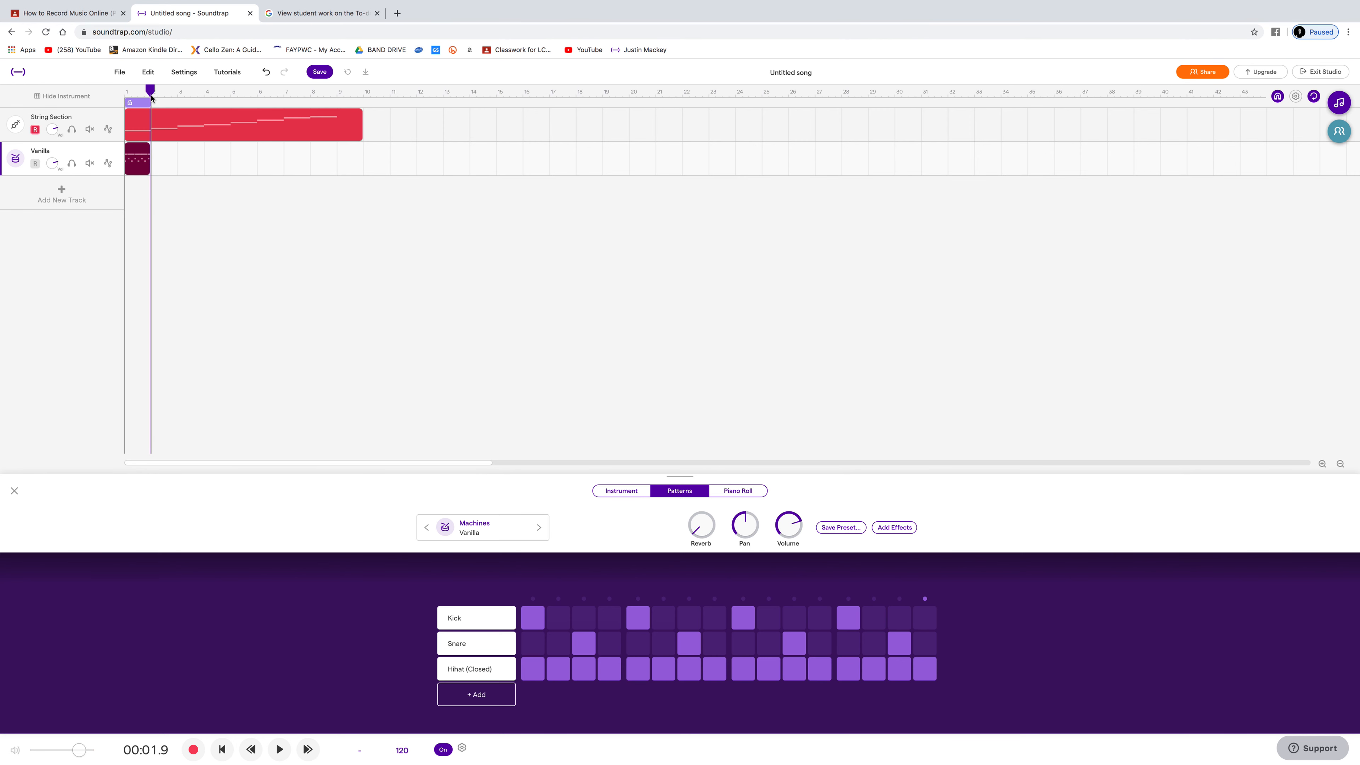
{"action": "key", "text": "super+v"}
{"action": "key", "text": "super+v"}
{"action": "key", "text": "super+v"}
{"action": "key", "text": "super+v"}
{"action": "key", "text": "super+v"}
{"action": "key", "text": "super+v"}
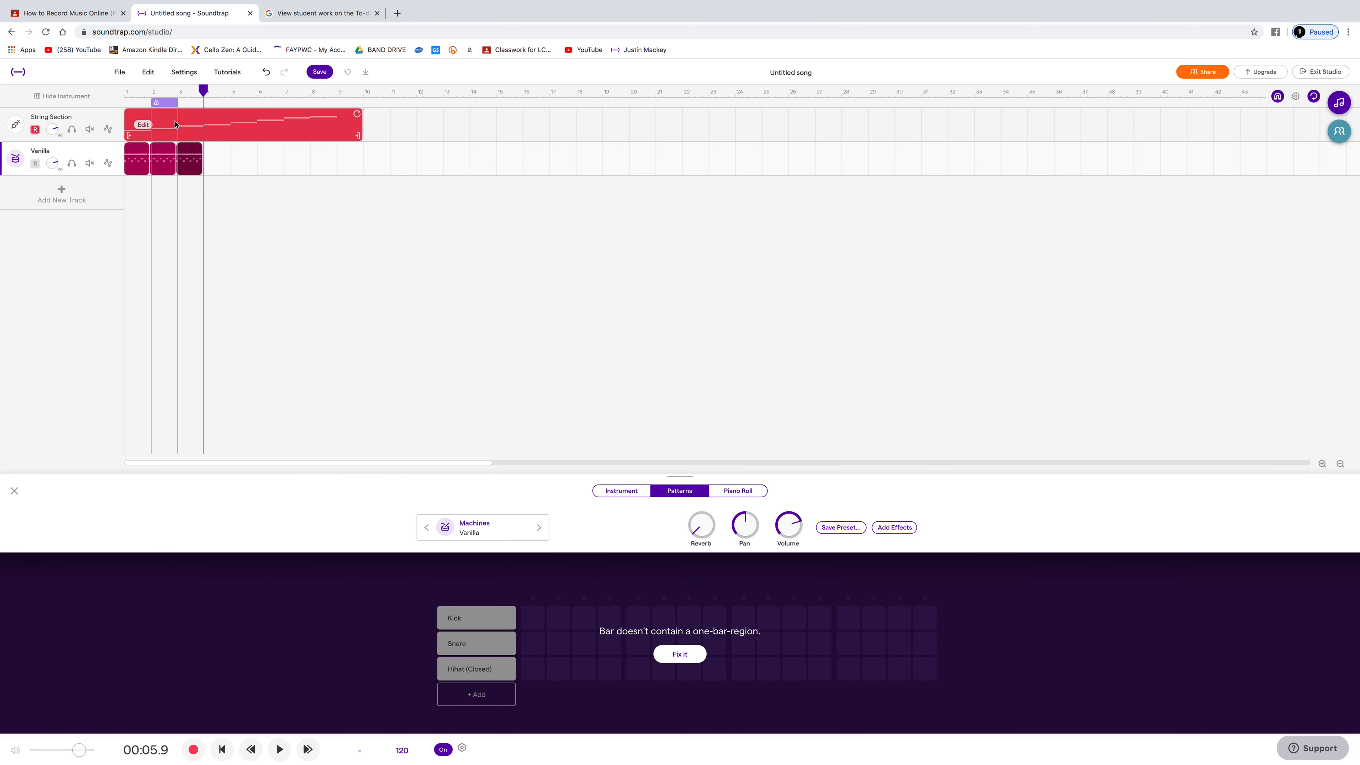
{"action": "key", "text": "super+v"}
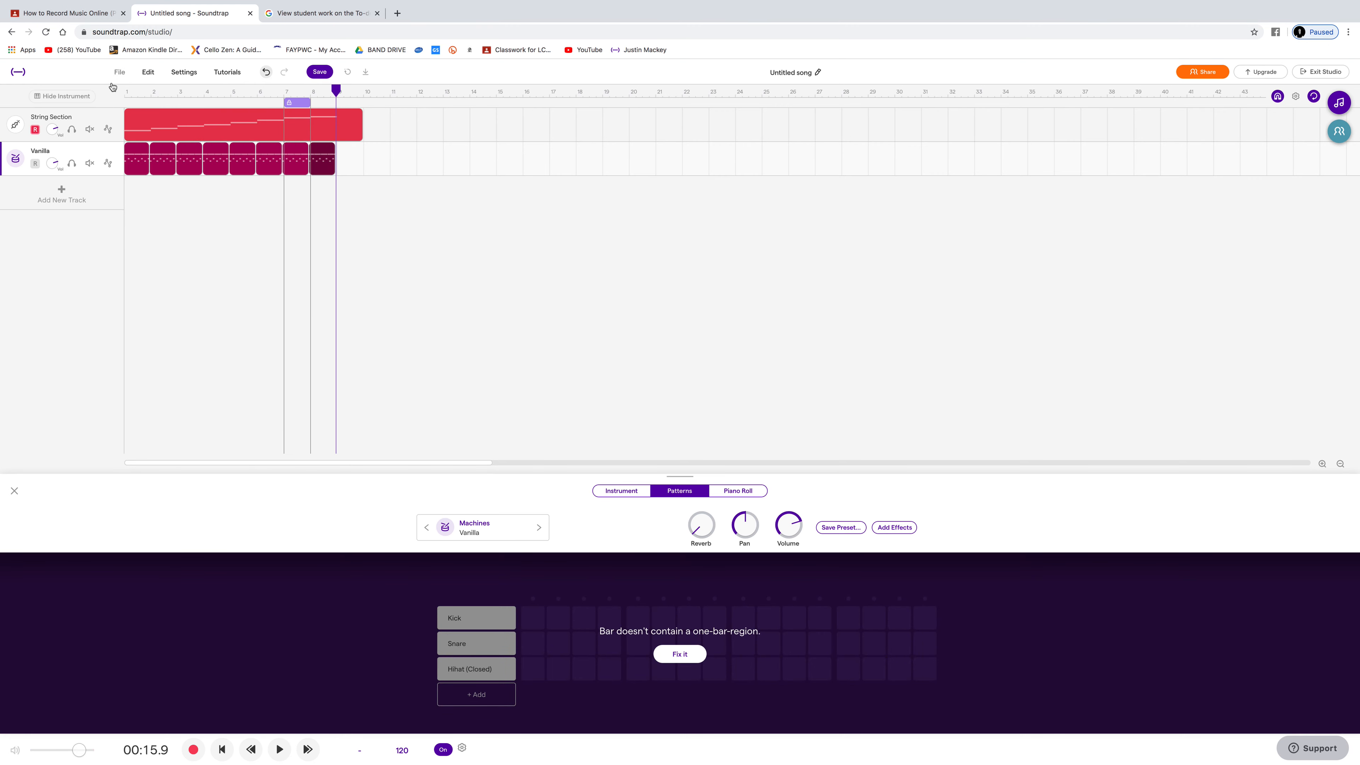
Step: Select the String Section track, play the strings and drums together from the beginning, and return the playhead to the start
{"action": "left_click", "coordinate": [126, 91]}
{"action": "key", "text": "space"}
{"action": "key", "text": "space"}
{"action": "left_click", "coordinate": [125, 94]}
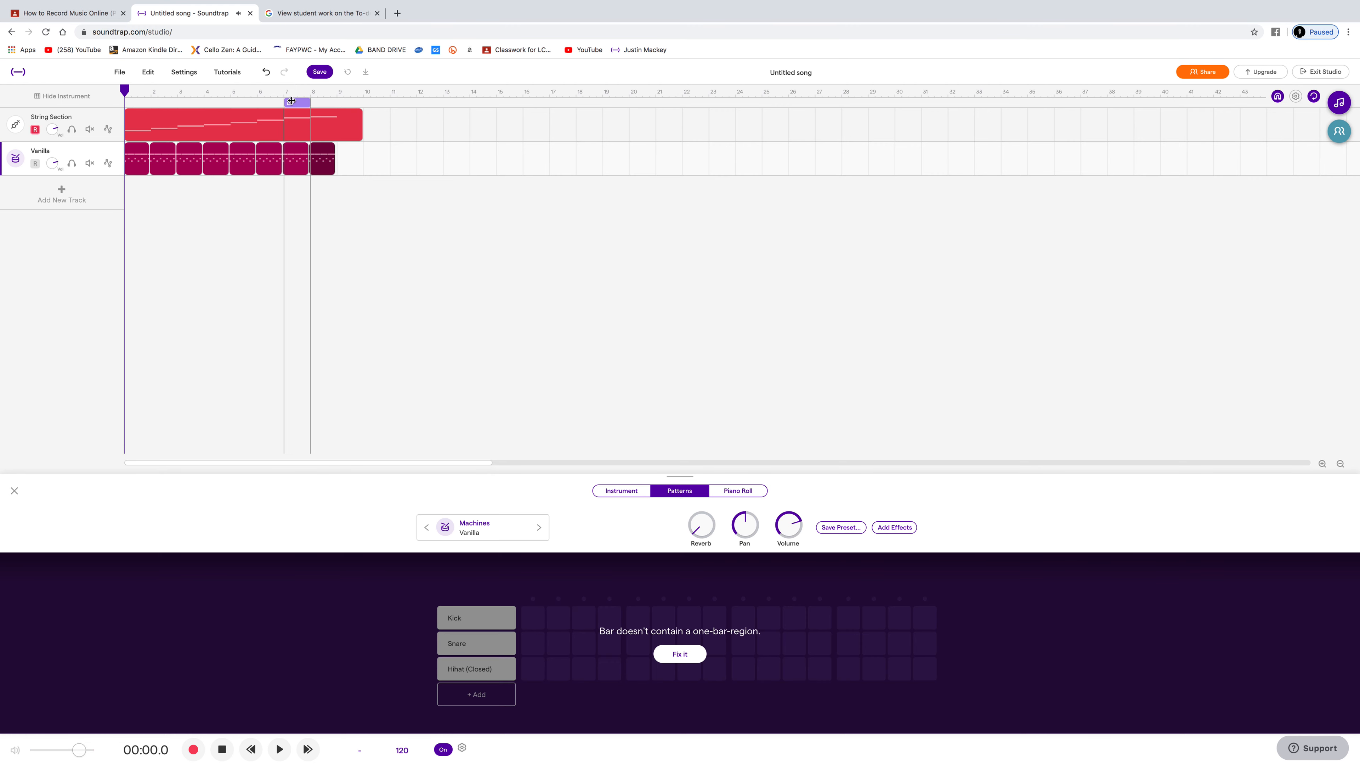
{"action": "left_click", "coordinate": [99, 118]}
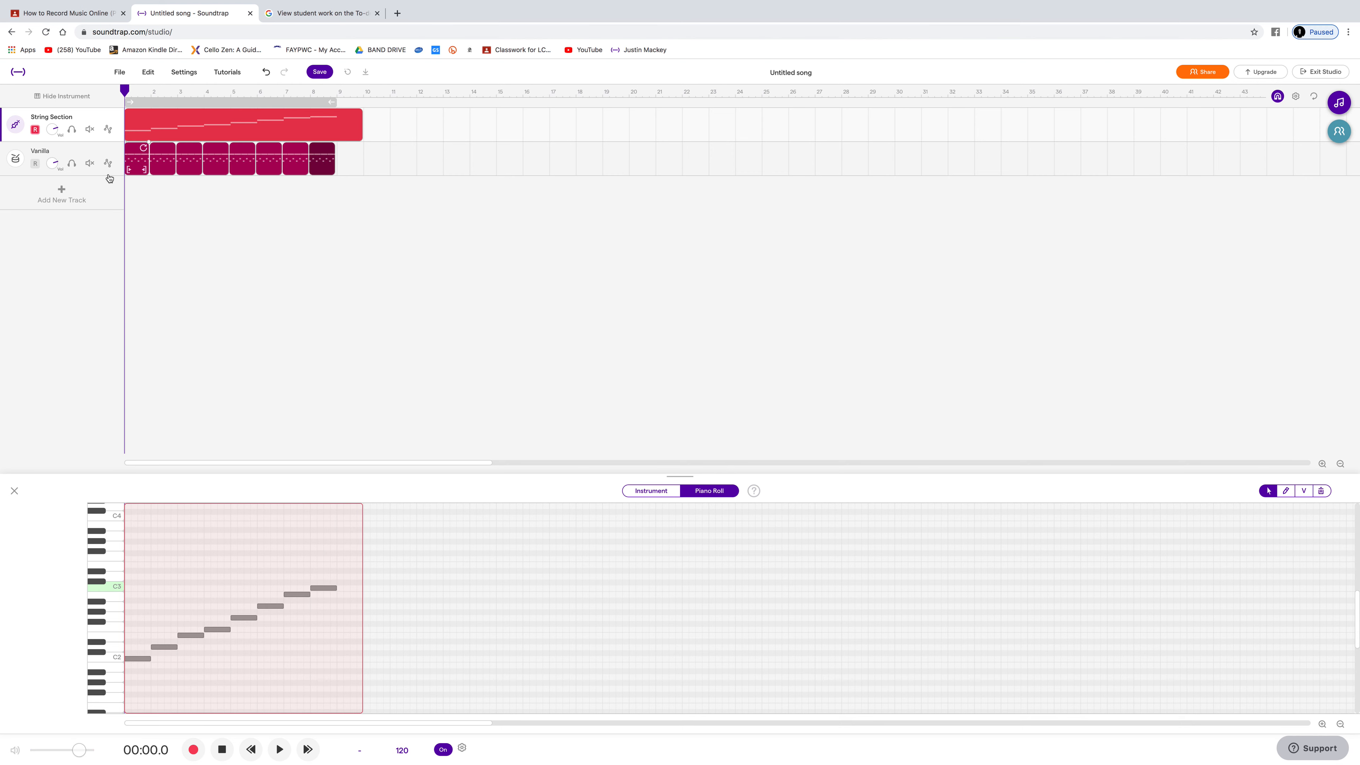
{"action": "key", "text": "space"}
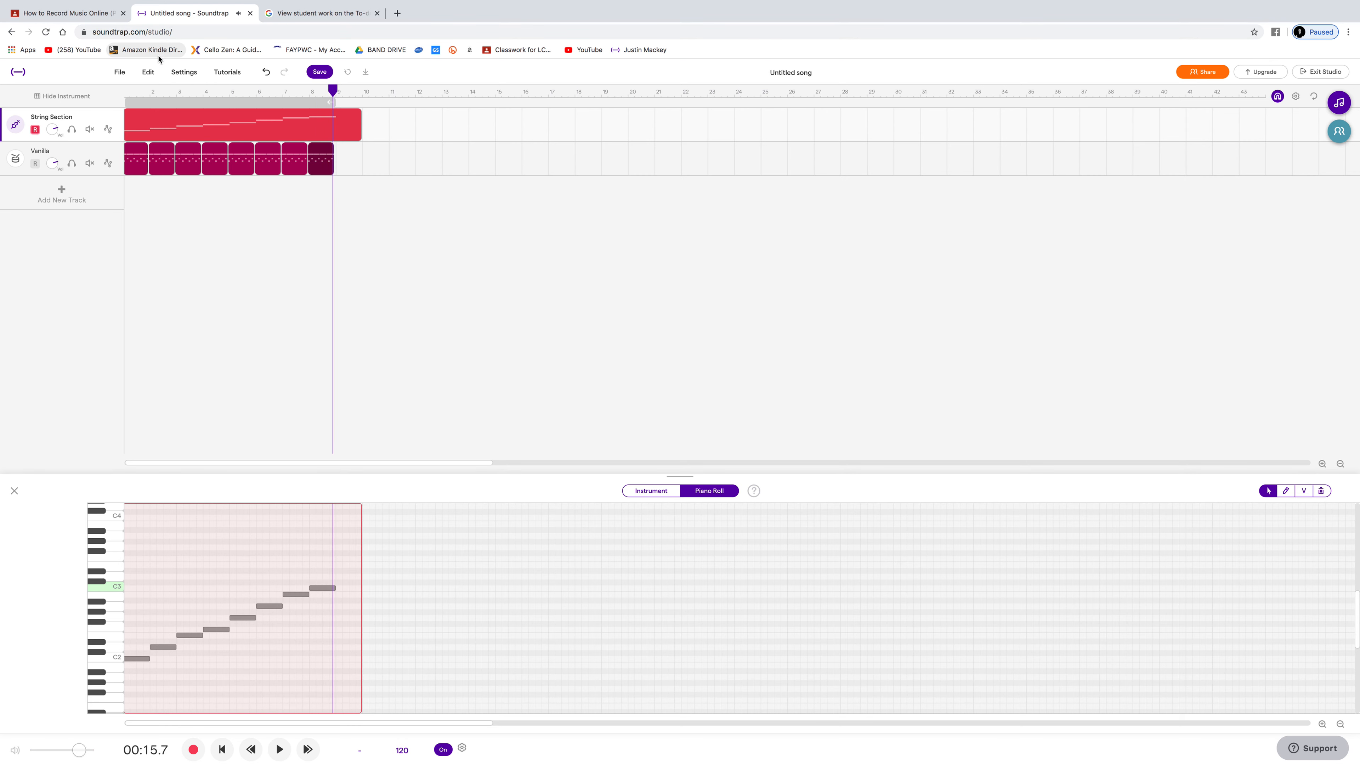
{"action": "left_click", "coordinate": [128, 94]}
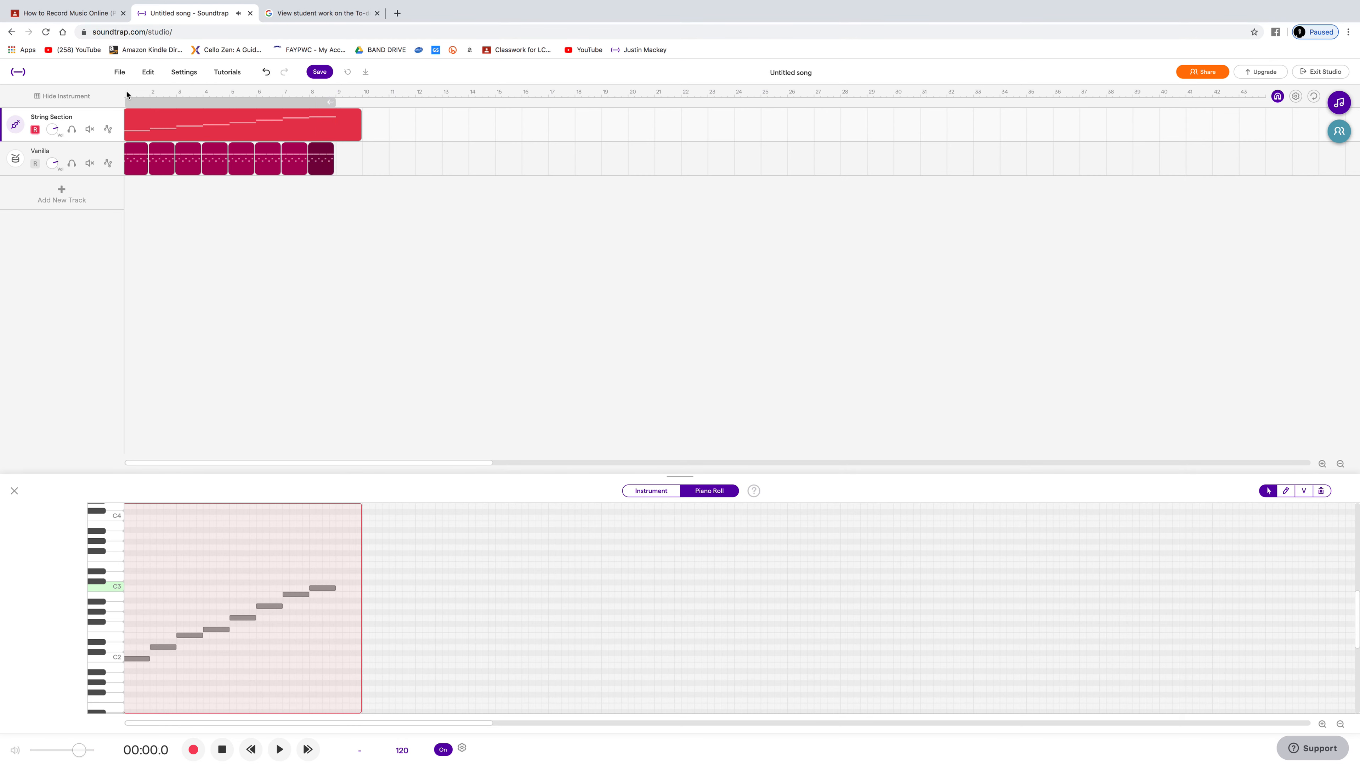
{"action": "left_click", "coordinate": [104, 200]}
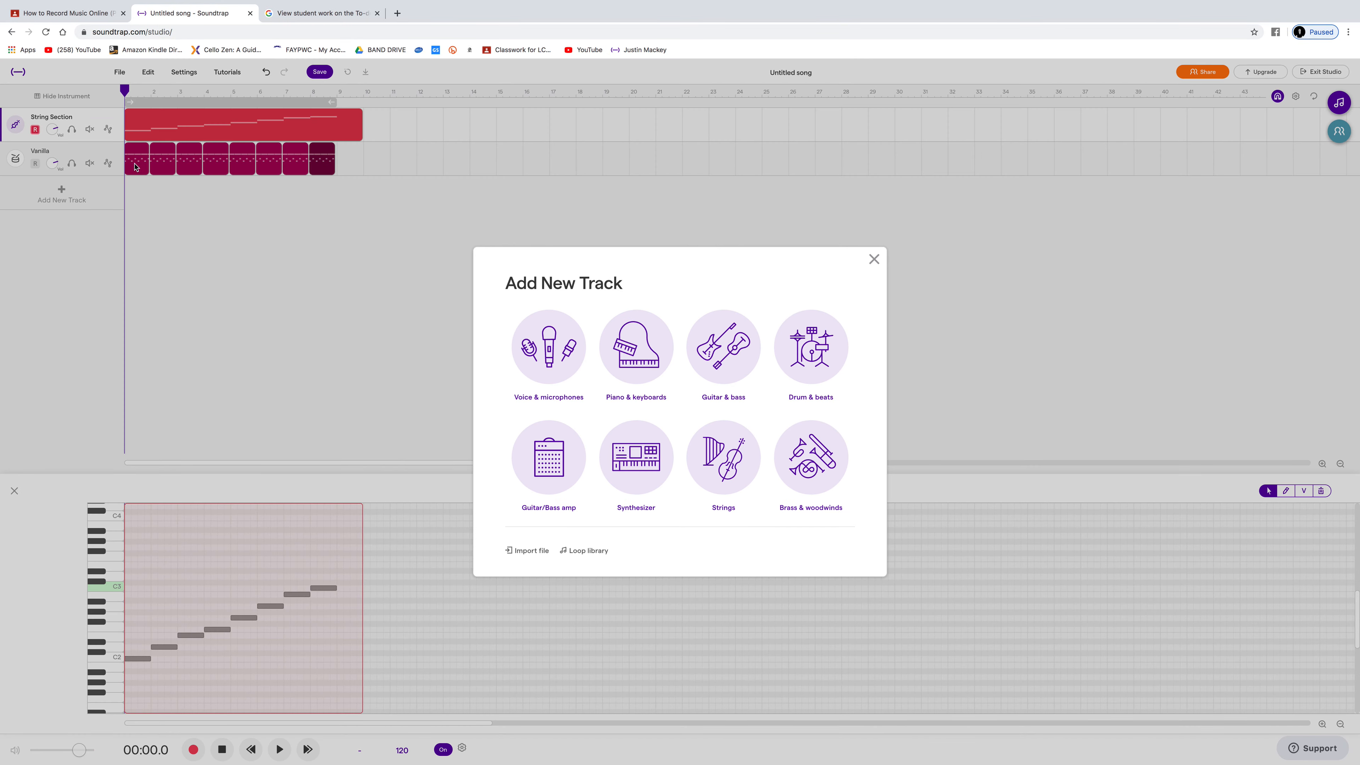
{"action": "left_click", "coordinate": [874, 259]}
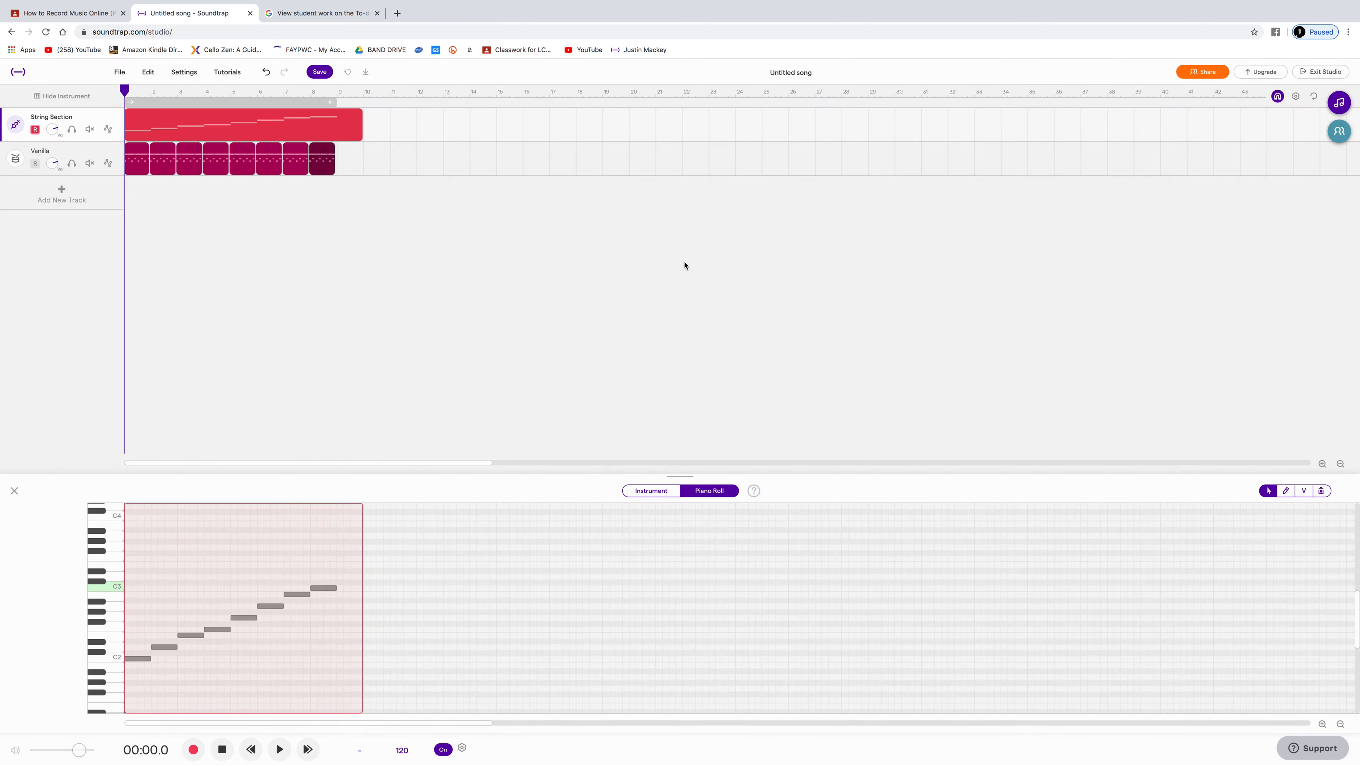
{"action": "left_click", "coordinate": [165, 120]}
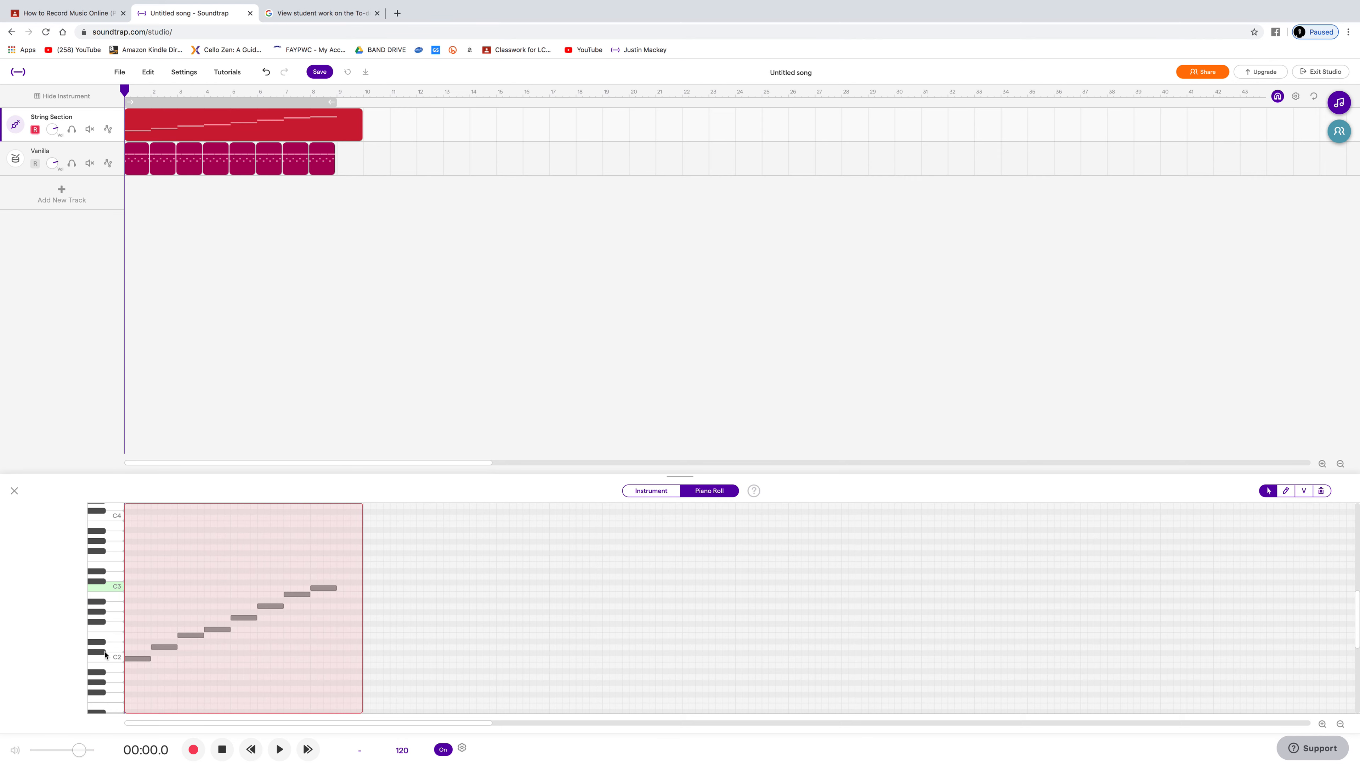
Step: Fix the first bar of the Vanilla drum track so its pattern is editable, and quantize its notes
{"action": "left_click", "coordinate": [99, 155]}
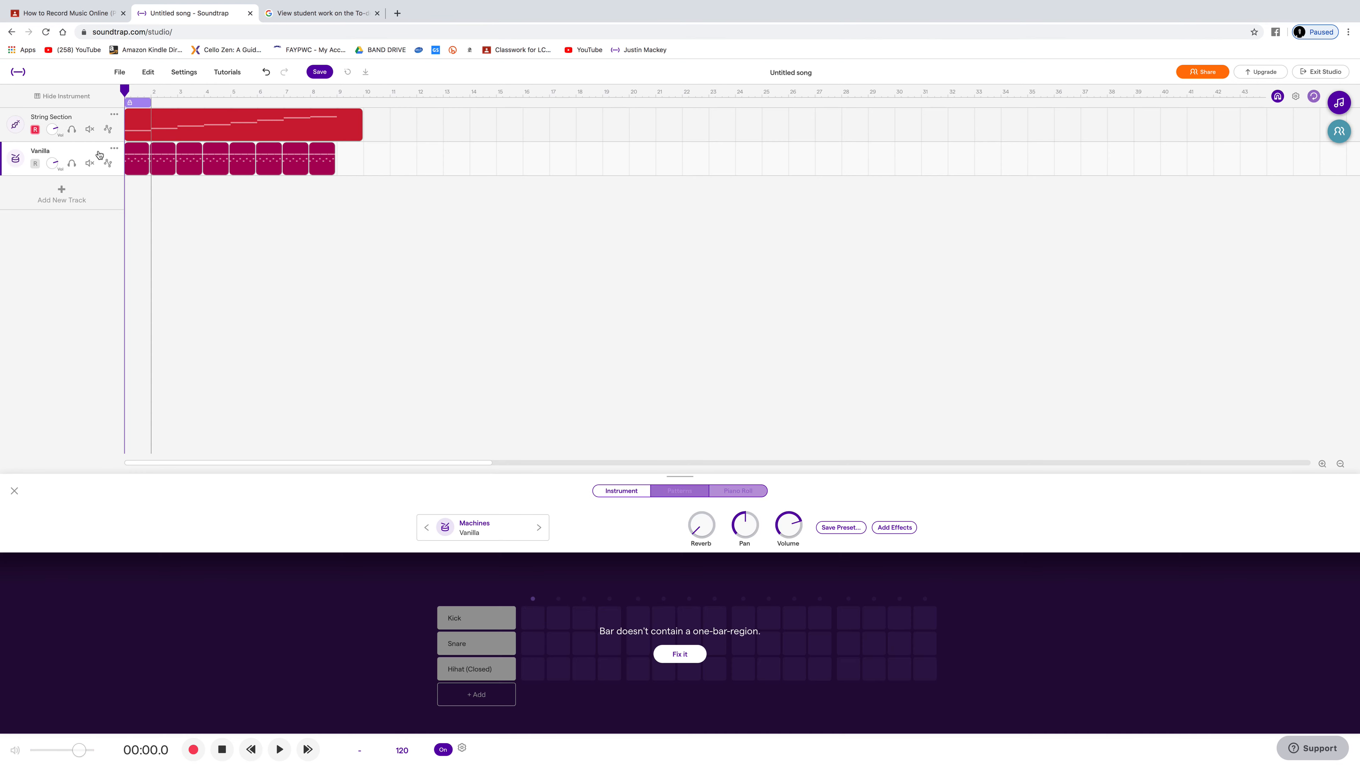
{"action": "left_click", "coordinate": [686, 654]}
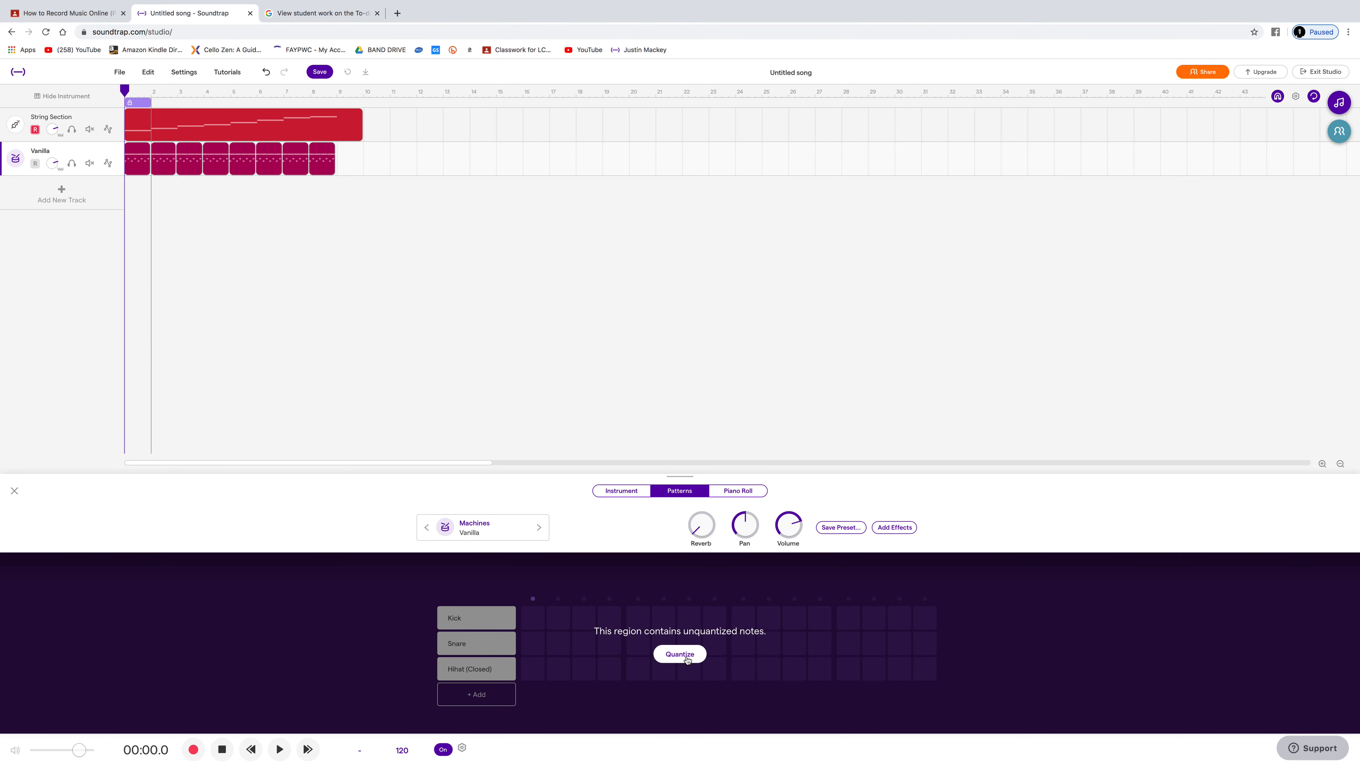
{"action": "left_click", "coordinate": [680, 654]}
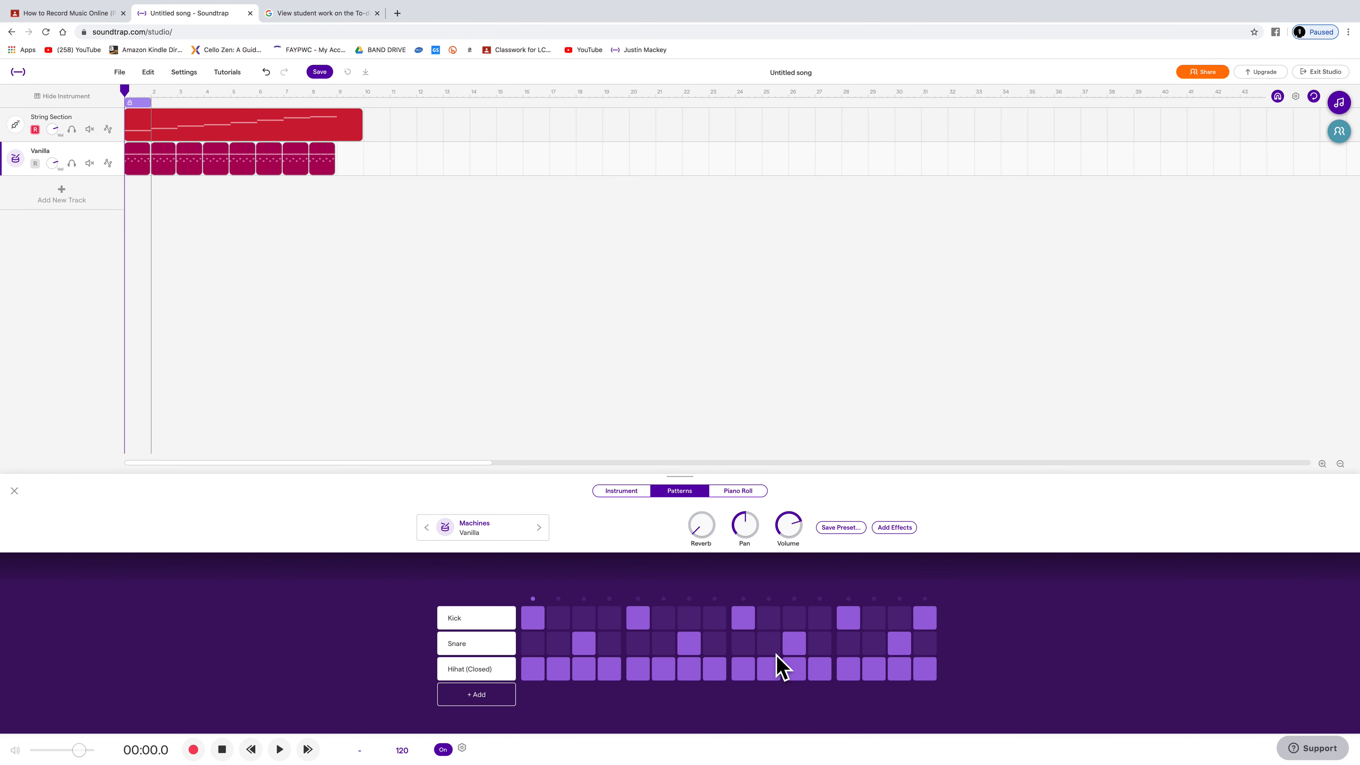
Step: Set the drum track's reverb to about one third, trying a higher amount while the pattern plays
{"action": "left_click_drag", "start_coordinate": [705, 530], "coordinate": [708, 442]}
{"action": "key", "text": "space"}
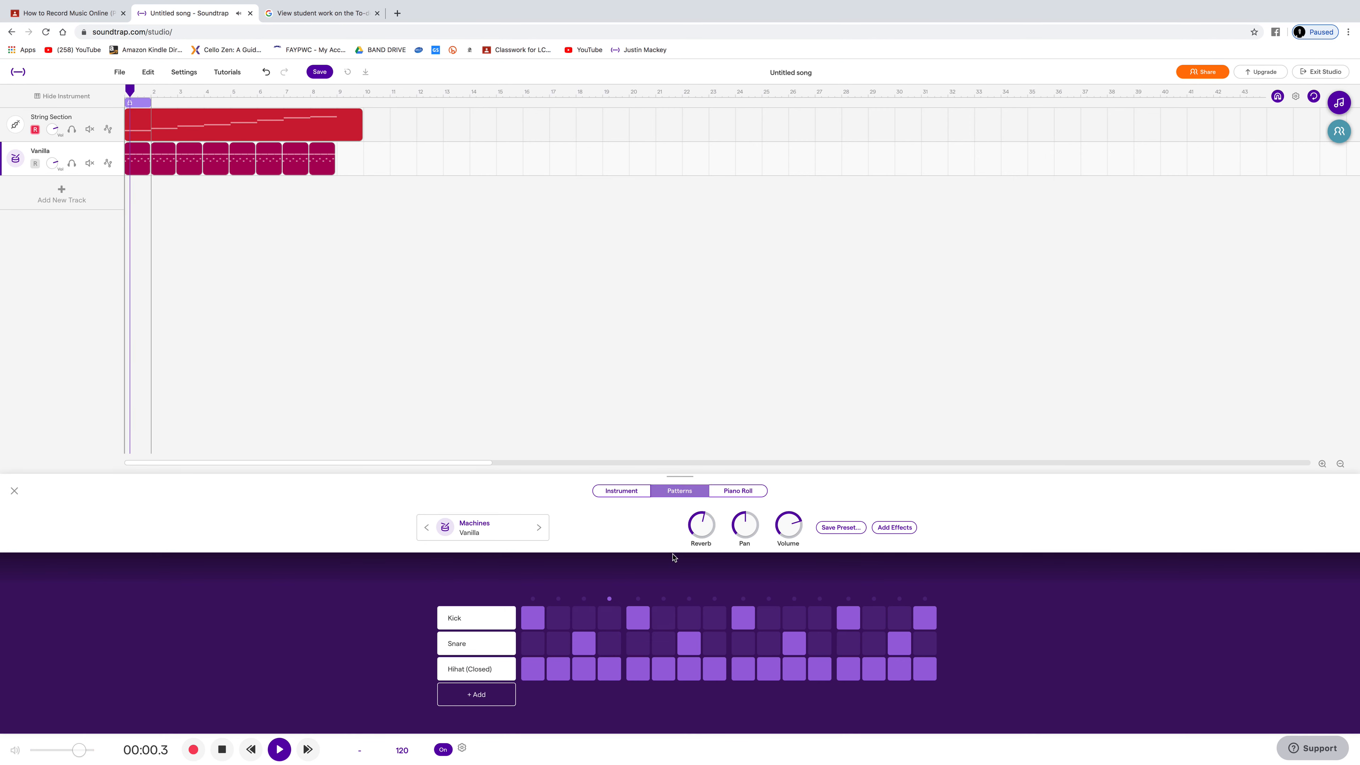
{"action": "left_click_drag", "start_coordinate": [706, 524], "coordinate": [702, 563]}
{"action": "key", "text": "space"}
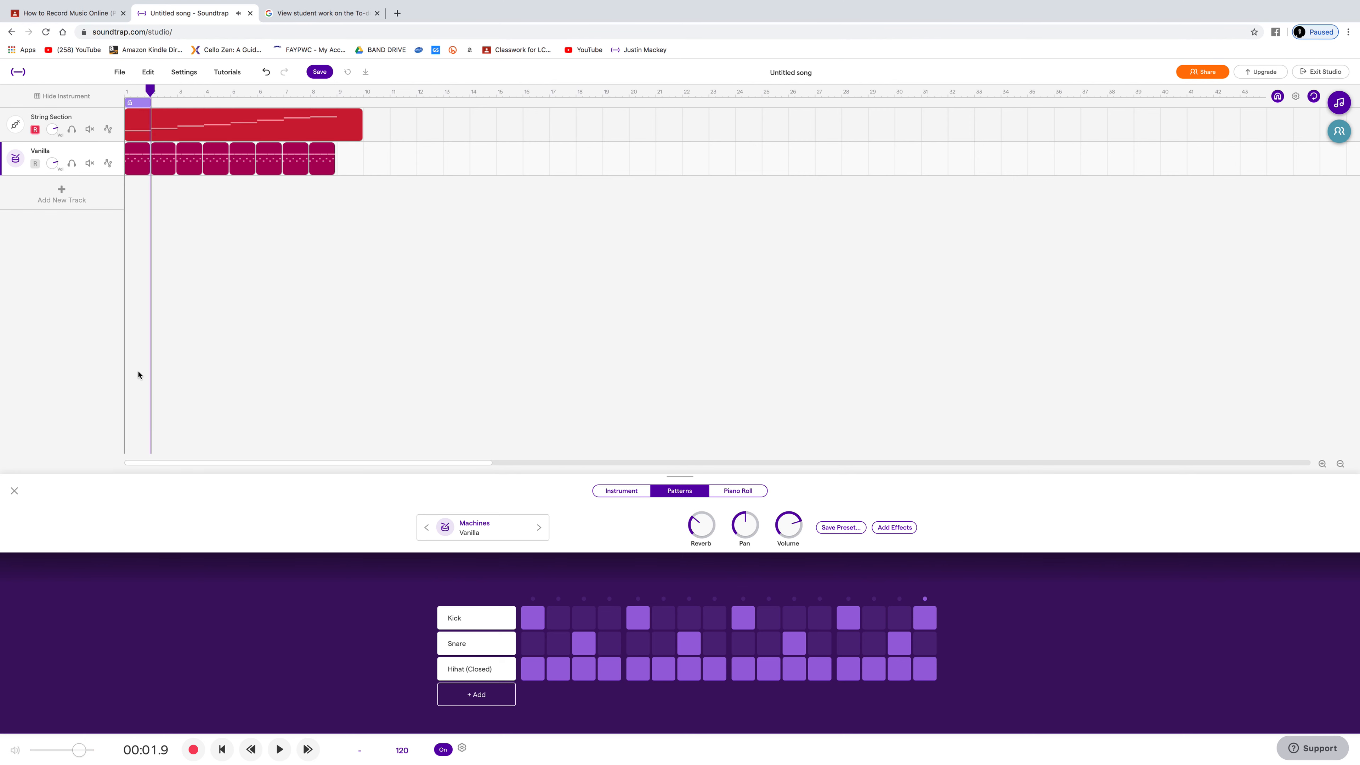
Step: Add a Voice & microphones track and allow Soundtrap to use the microphone
{"action": "left_click", "coordinate": [95, 200]}
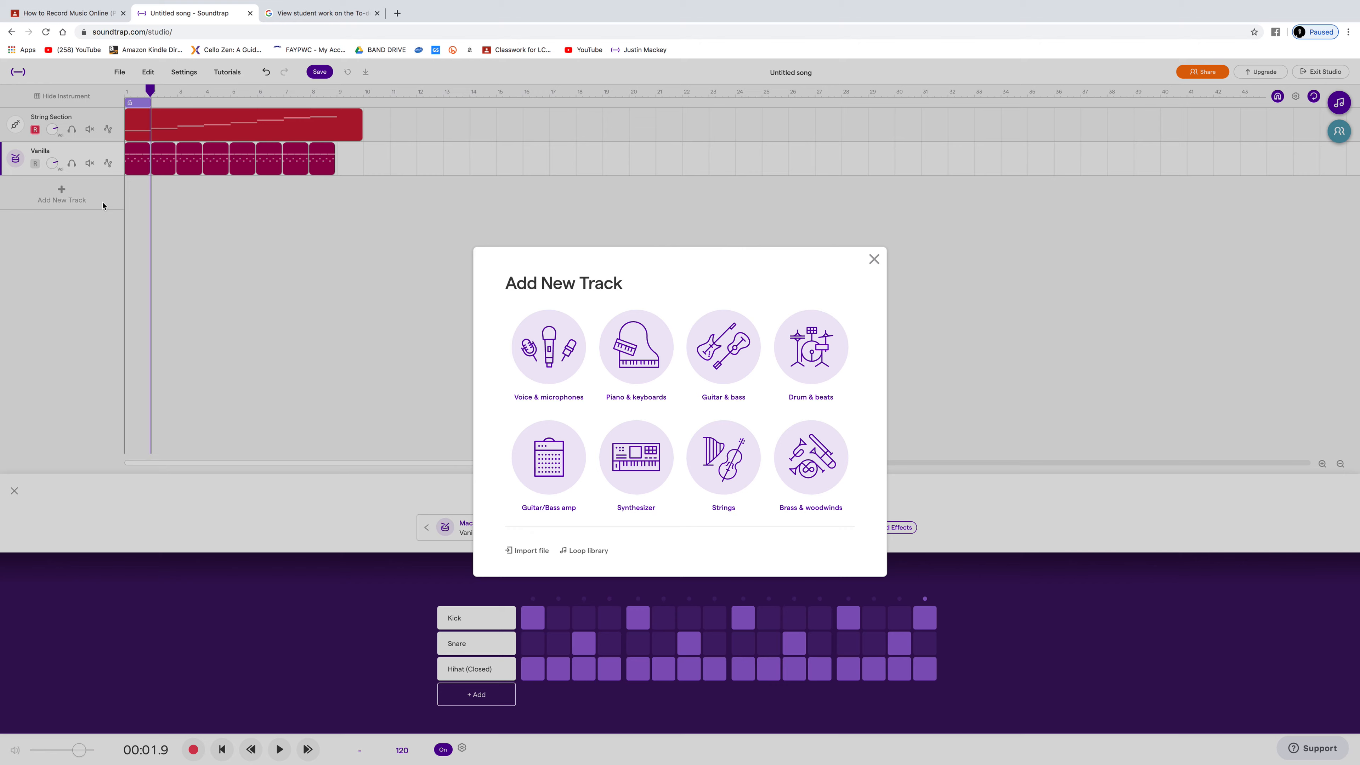
{"action": "left_click", "coordinate": [552, 355]}
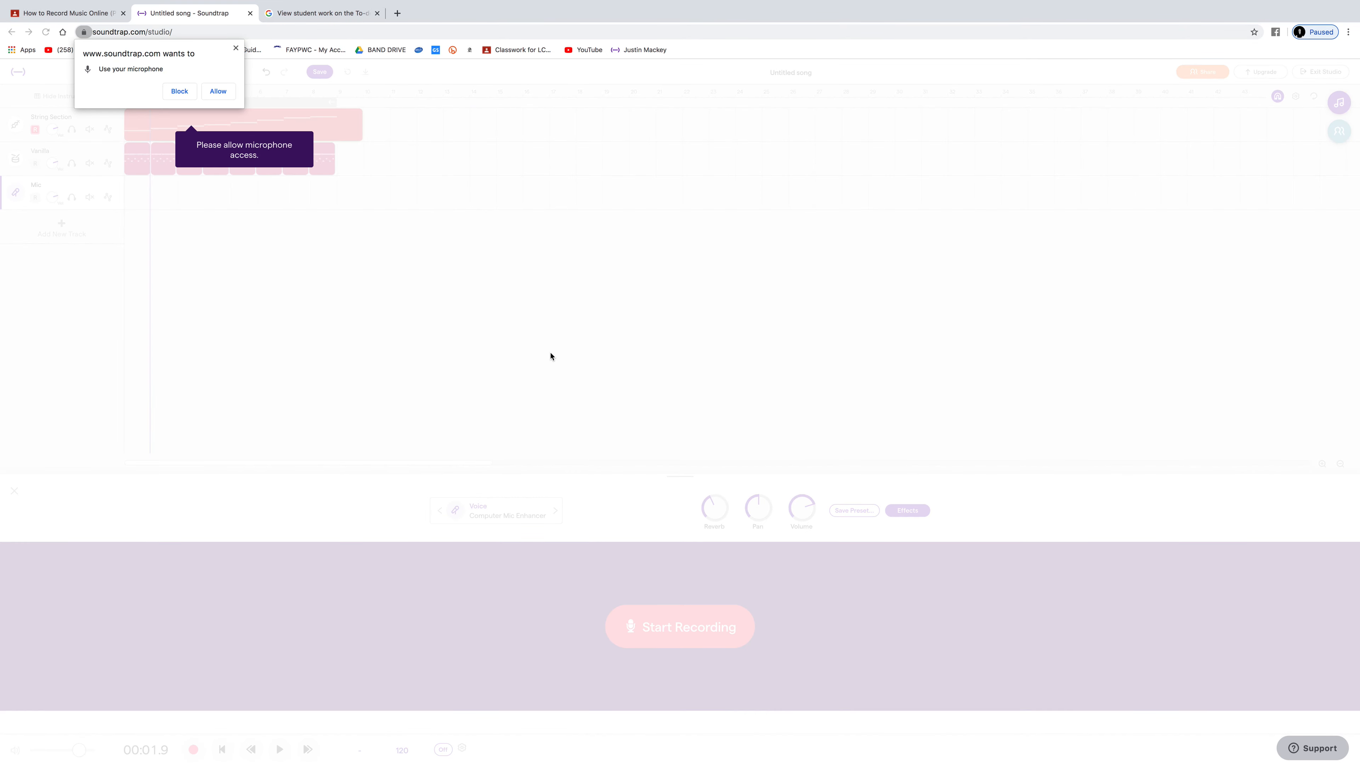
{"action": "left_click", "coordinate": [217, 91]}
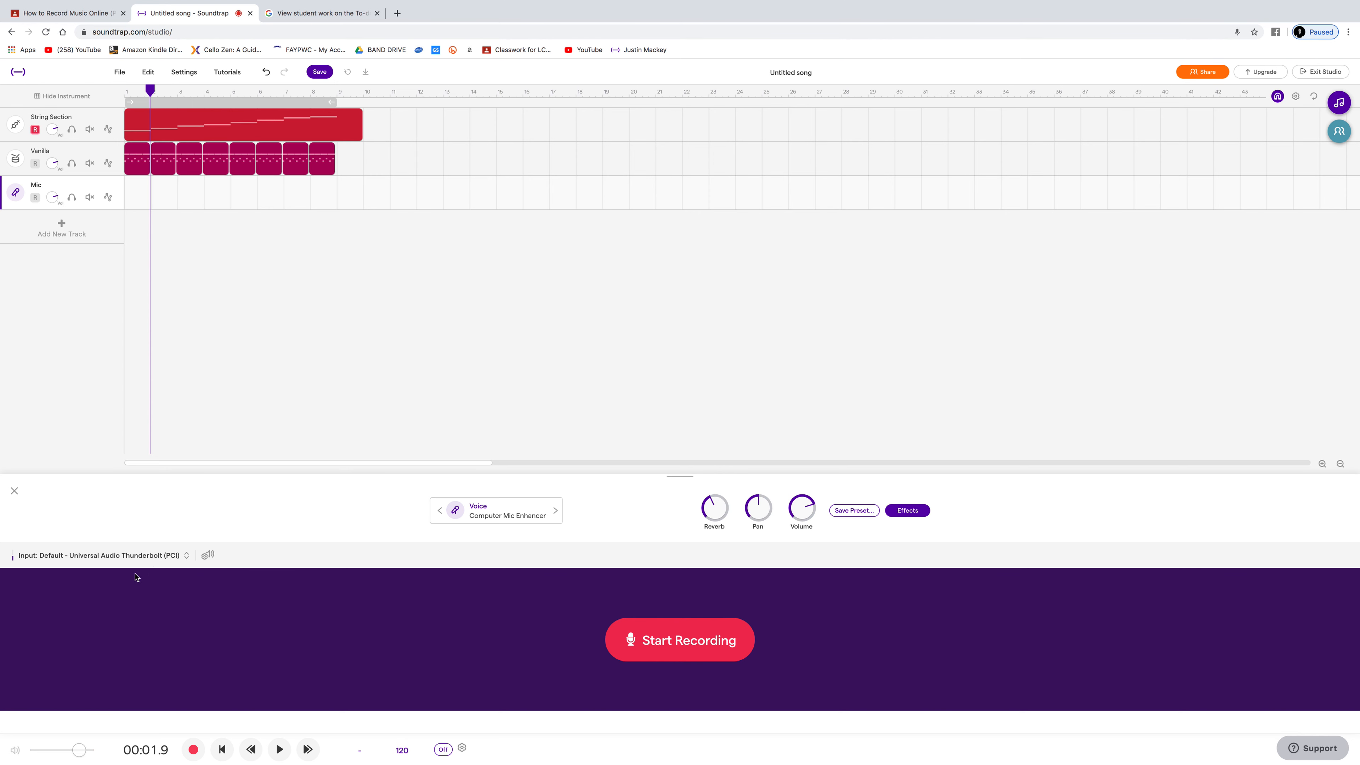
Step: Review the available input devices for the Mic track
{"action": "left_click", "coordinate": [187, 556]}
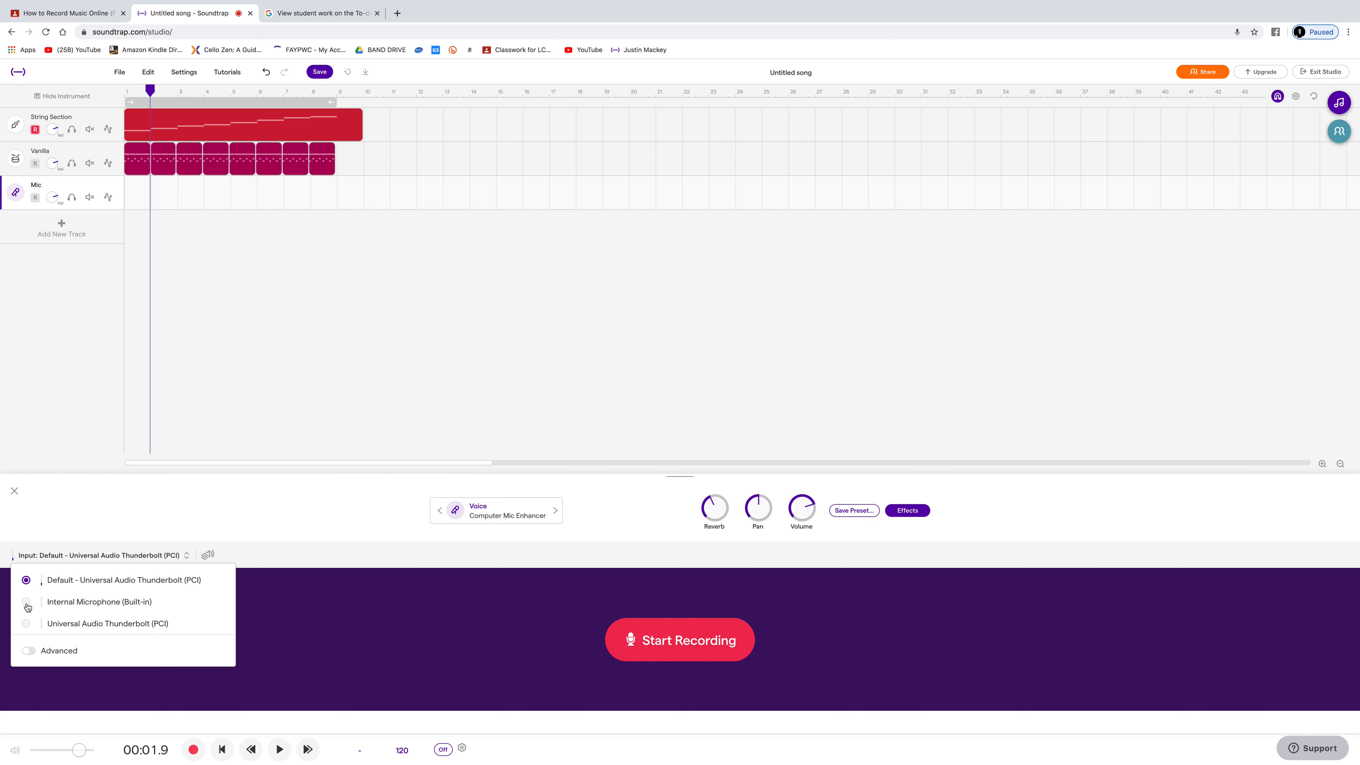
{"action": "left_click", "coordinate": [320, 520]}
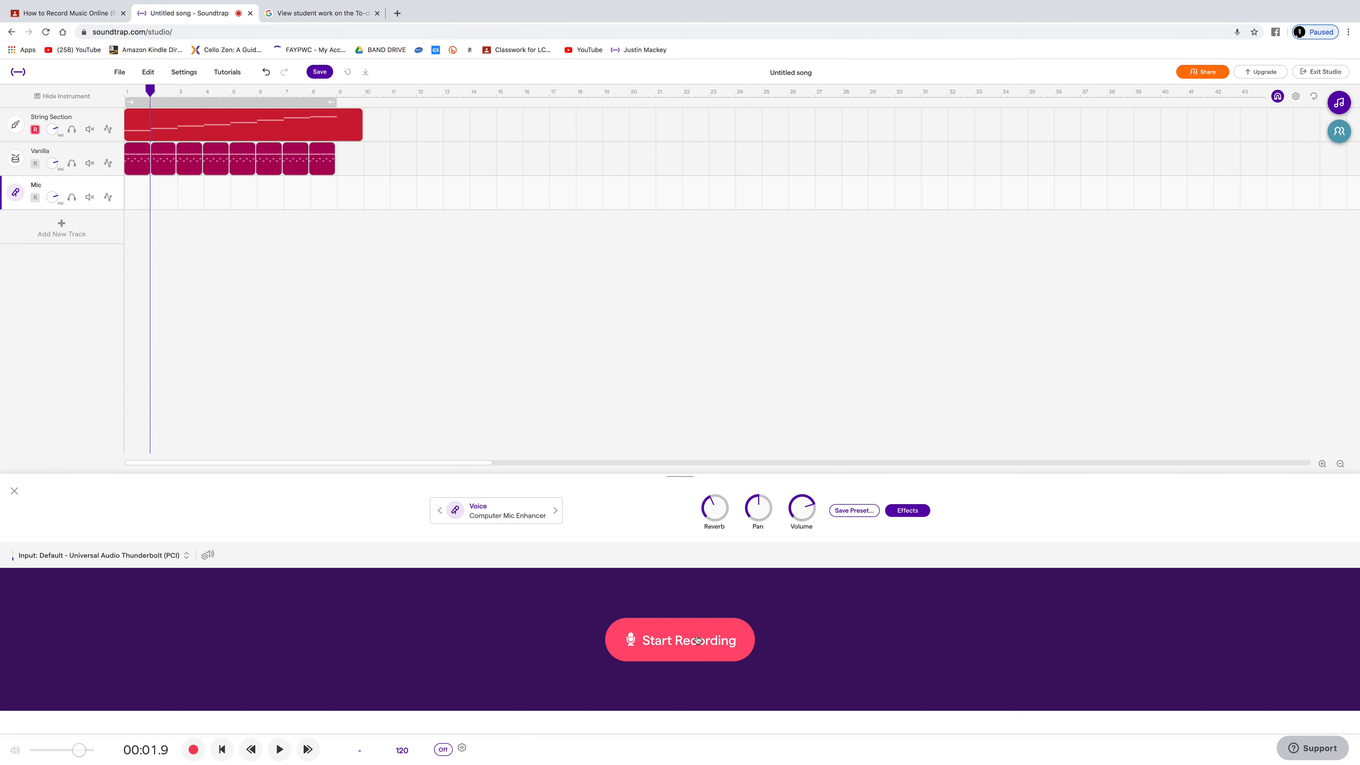
Step: Start a recording on the Mic track from the beginning, confirming headphone use and completing the volume check
{"action": "mouse_move", "coordinate": [211, 127]}
{"action": "left_click", "coordinate": [131, 92]}
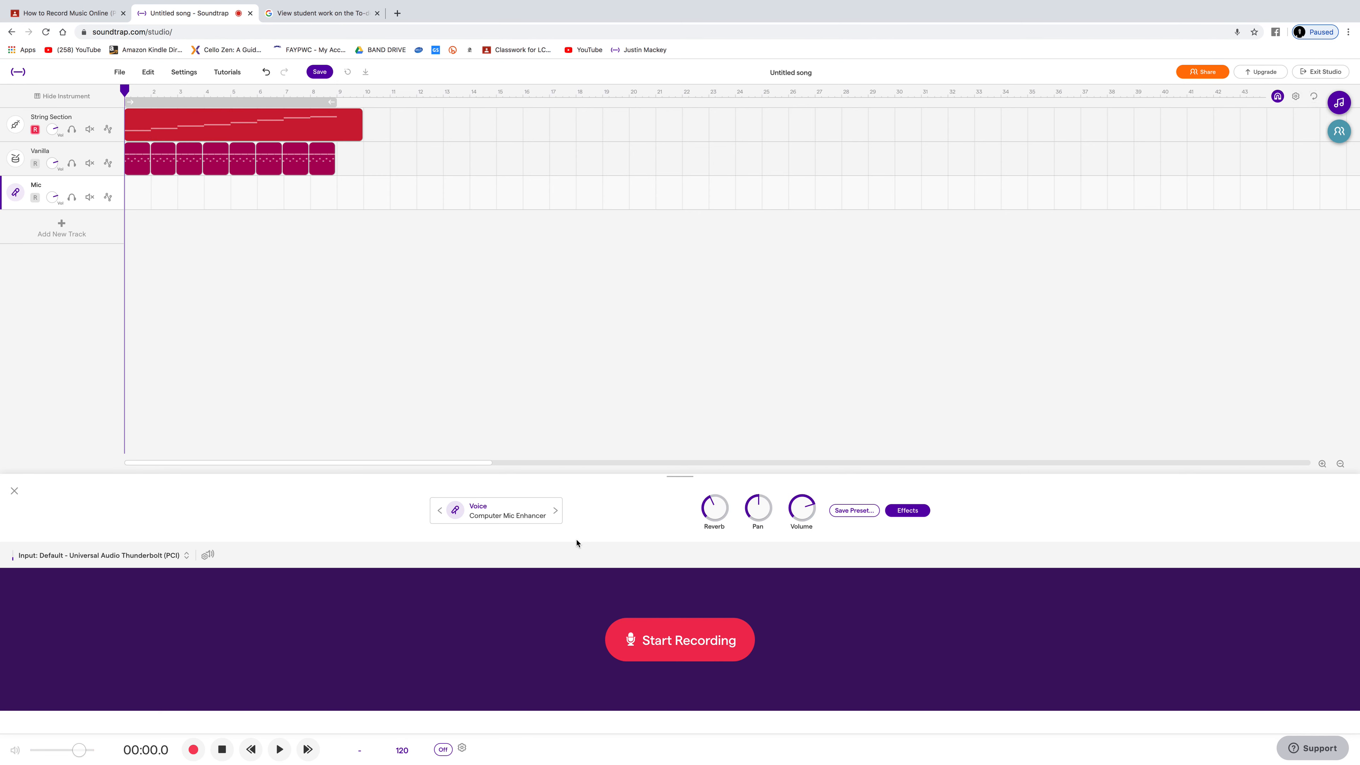
{"action": "left_click", "coordinate": [673, 646]}
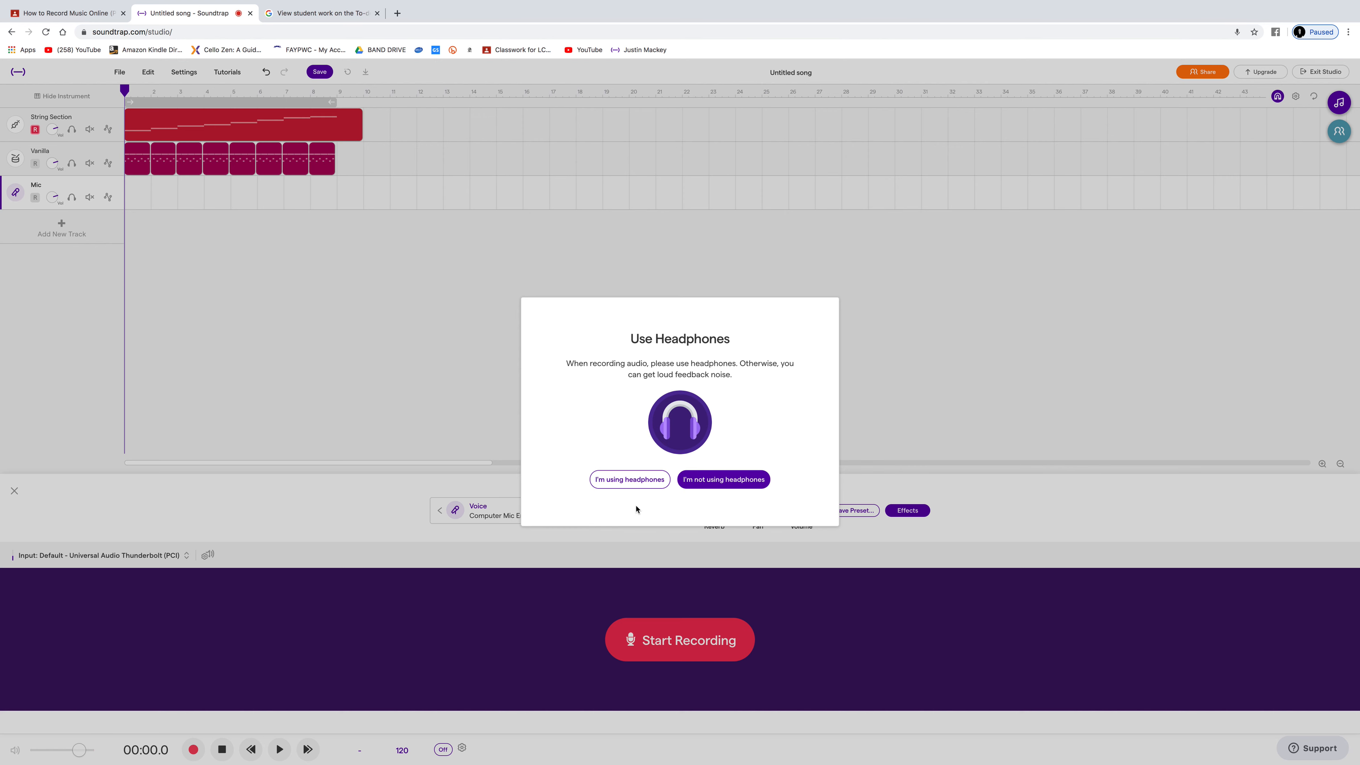
{"action": "left_click", "coordinate": [631, 481]}
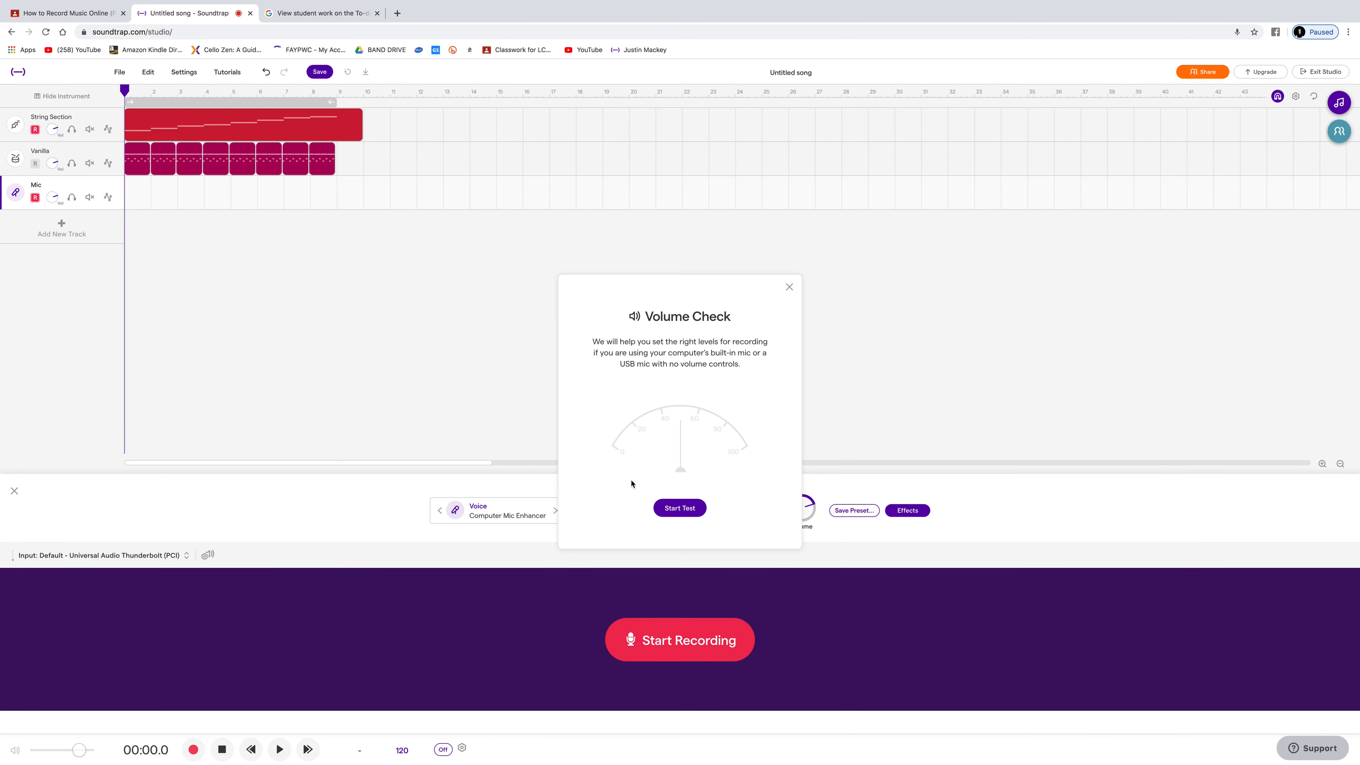
{"action": "left_click", "coordinate": [690, 514]}
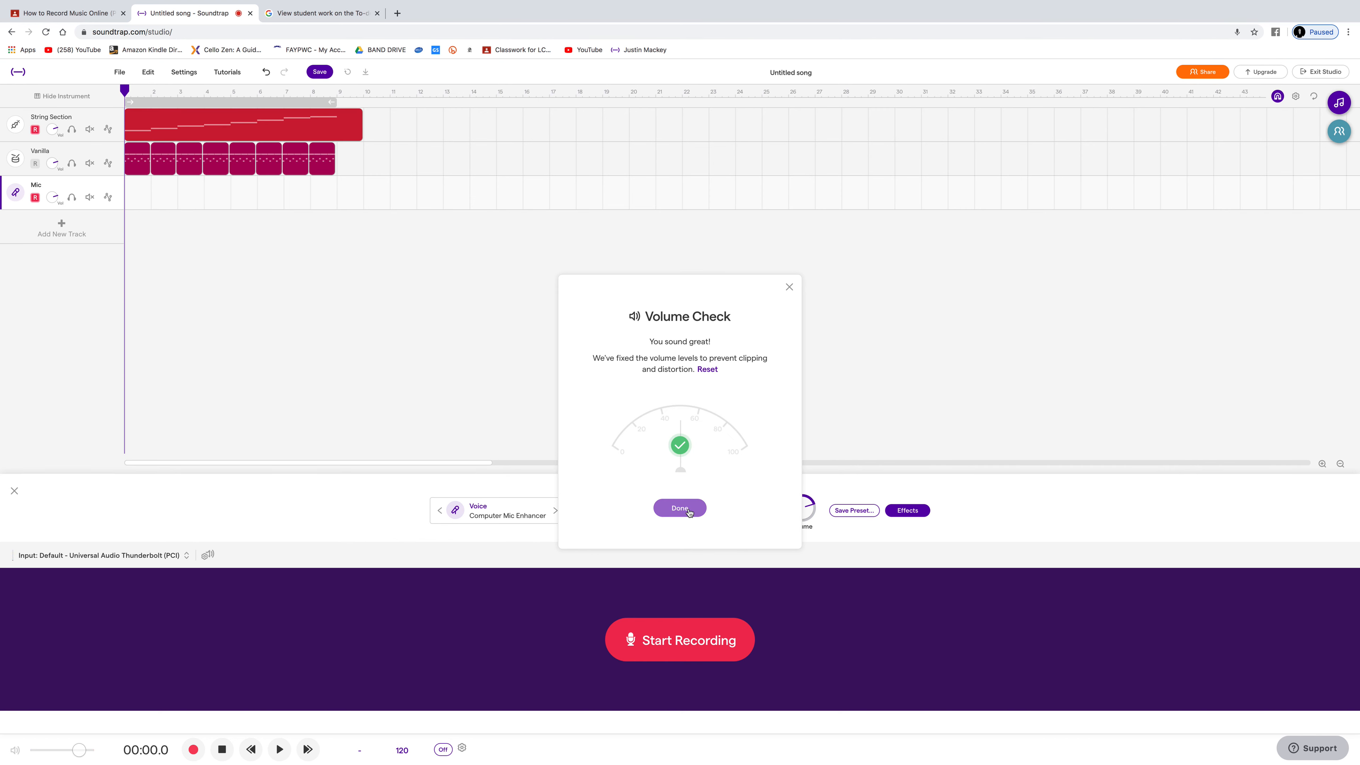
{"action": "left_click", "coordinate": [690, 513]}
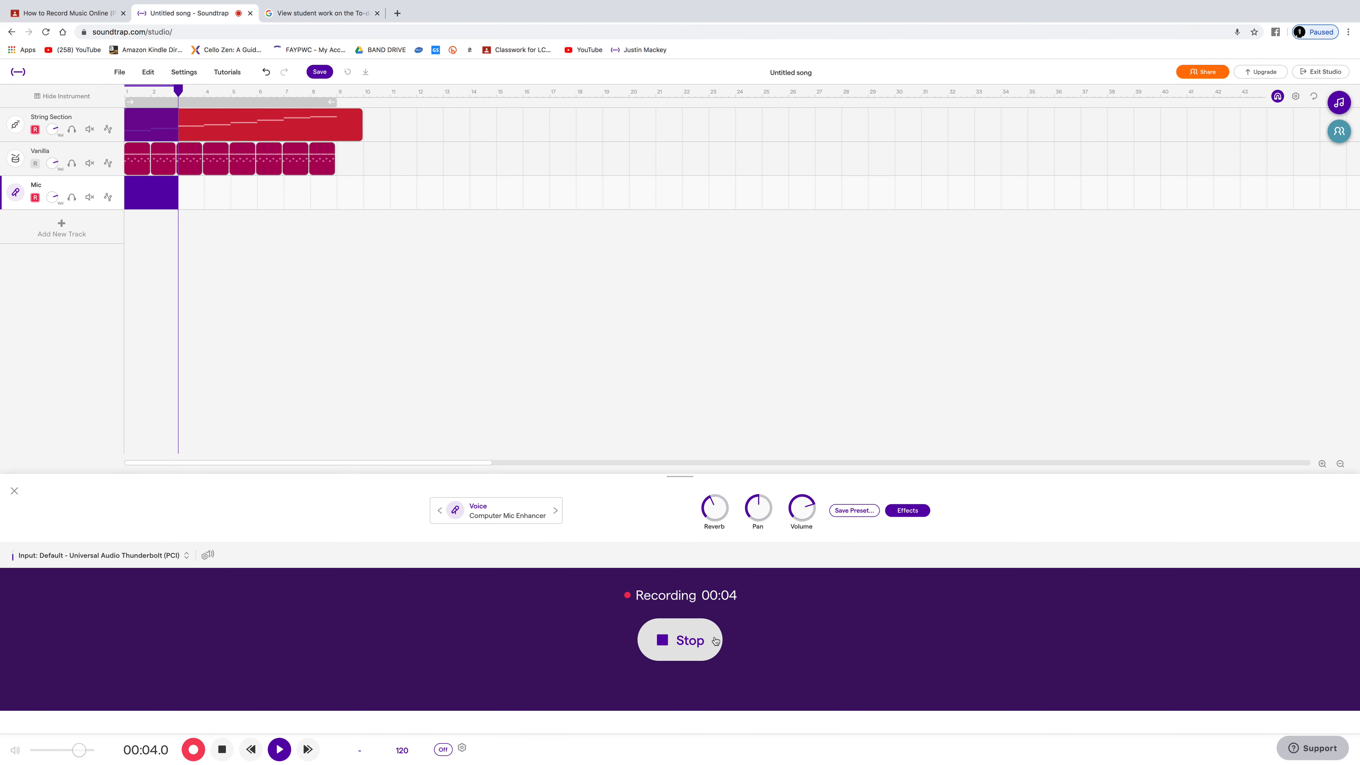
Step: Stop the Mic track recording after about 4.6 seconds and return the playhead to the beginning
{"action": "left_click", "coordinate": [715, 640]}
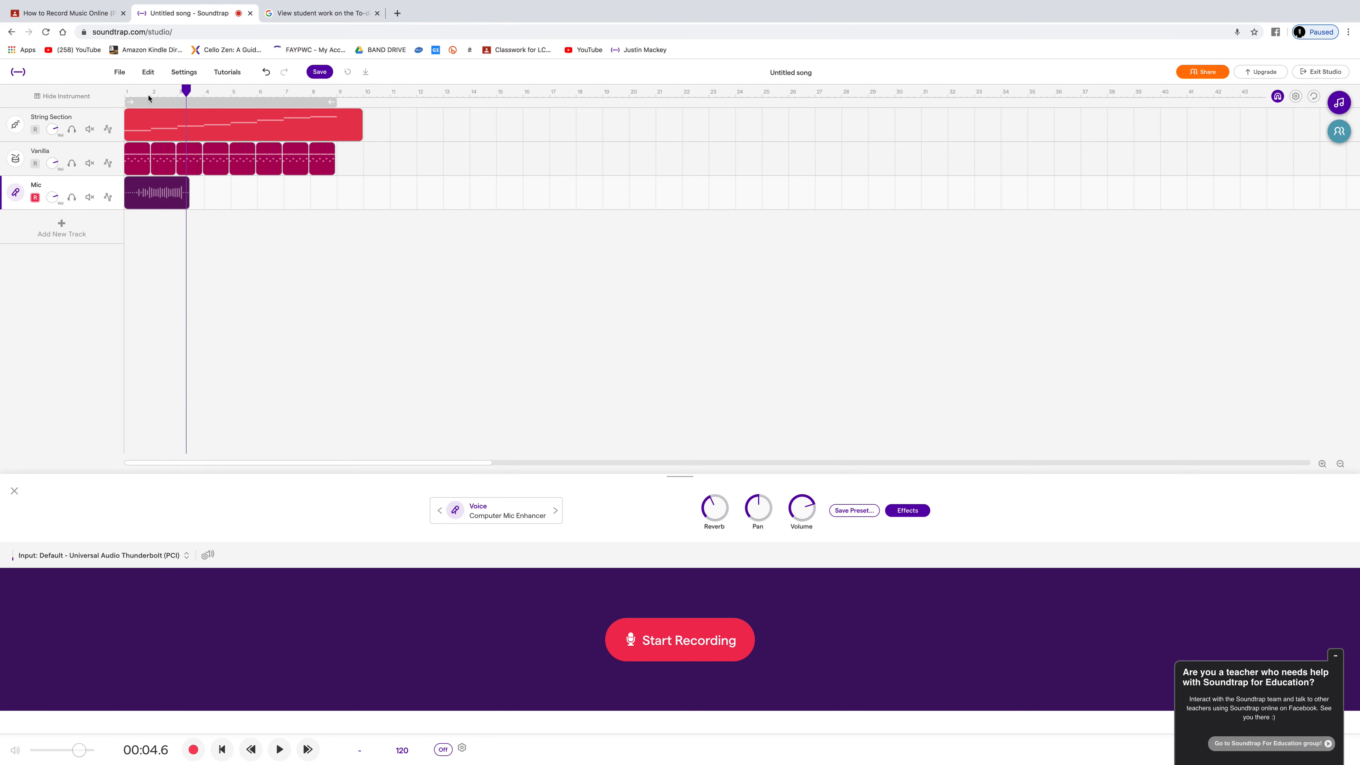
{"action": "left_click", "coordinate": [125, 93]}
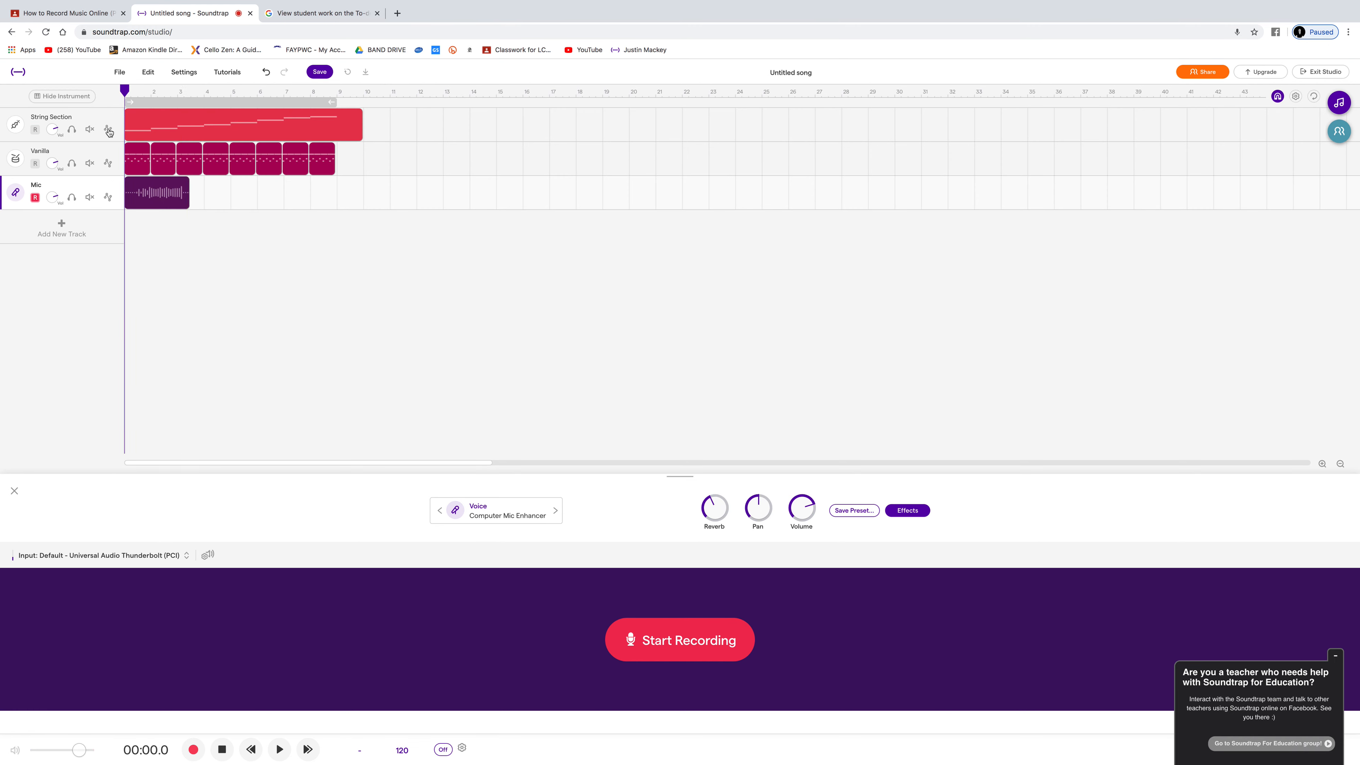
Step: Disarm the Mic track and play the project back from the beginning to about 4.5 seconds
{"action": "left_click", "coordinate": [36, 198]}
{"action": "key", "text": "space"}
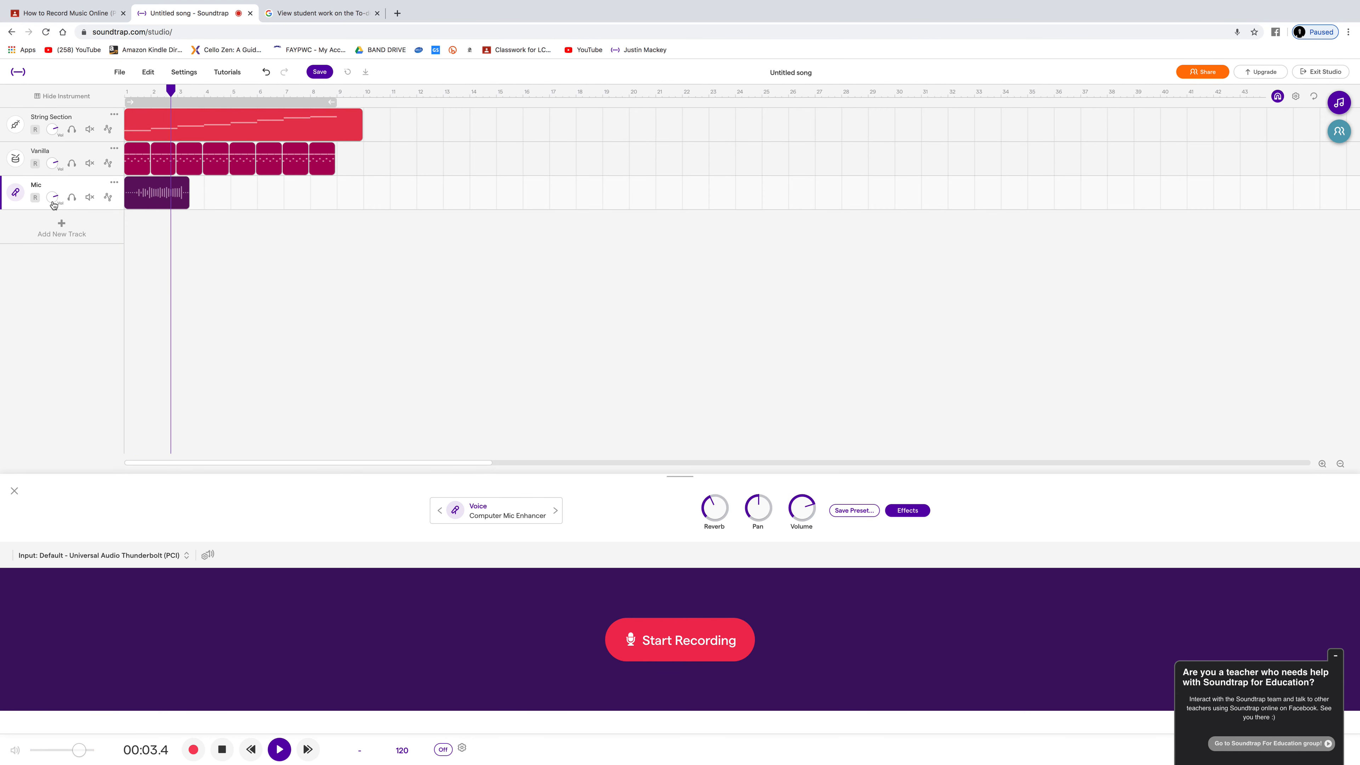
{"action": "key", "text": "space"}
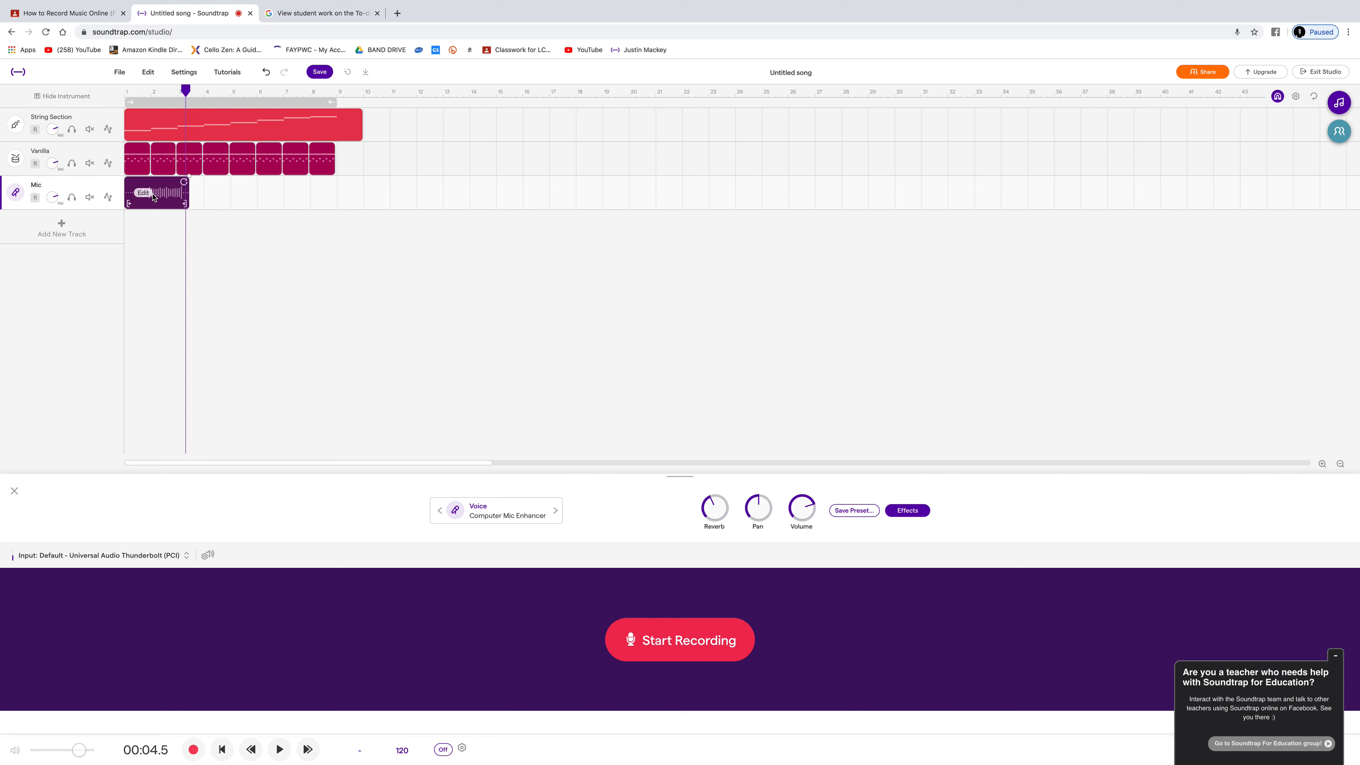
Step: Delete the recorded clip from the Mic track and return the playhead to the beginning
{"action": "left_click", "coordinate": [164, 199]}
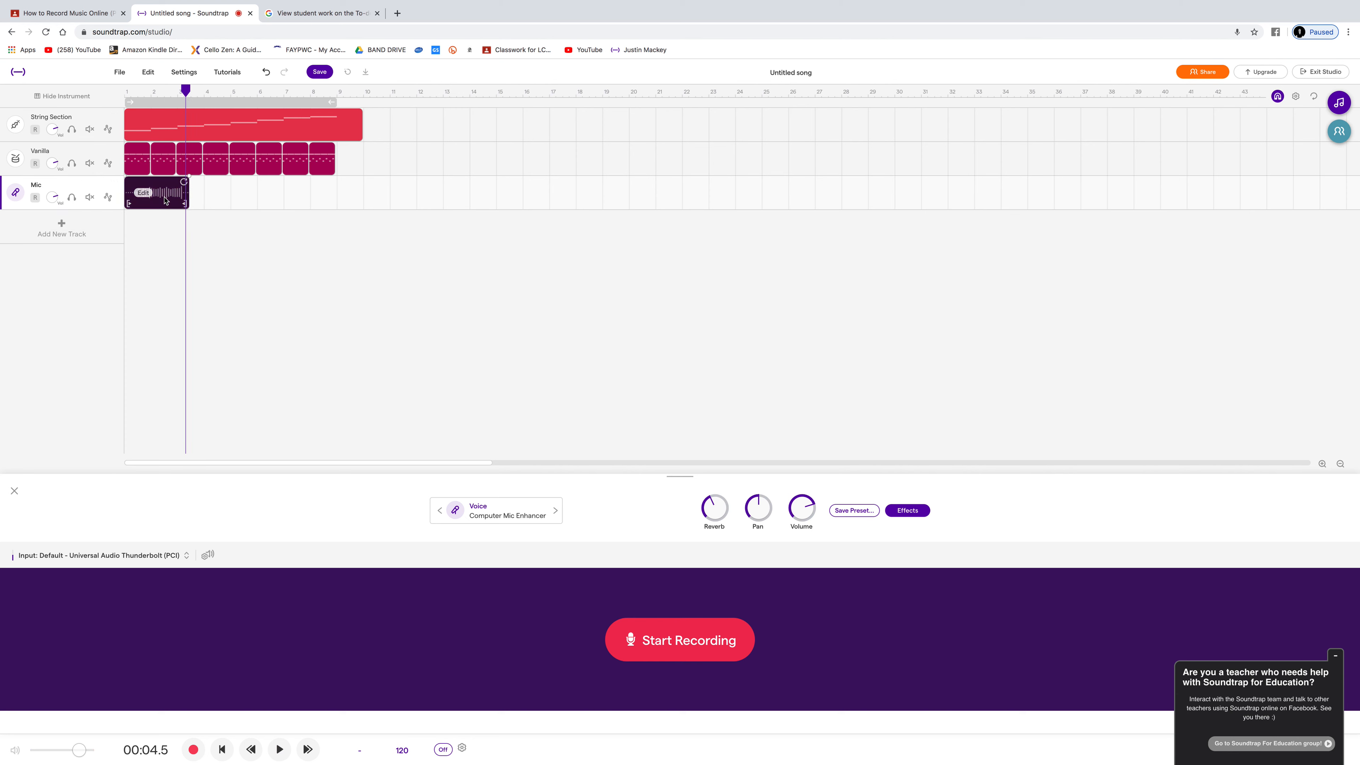
{"action": "key", "text": "Delete"}
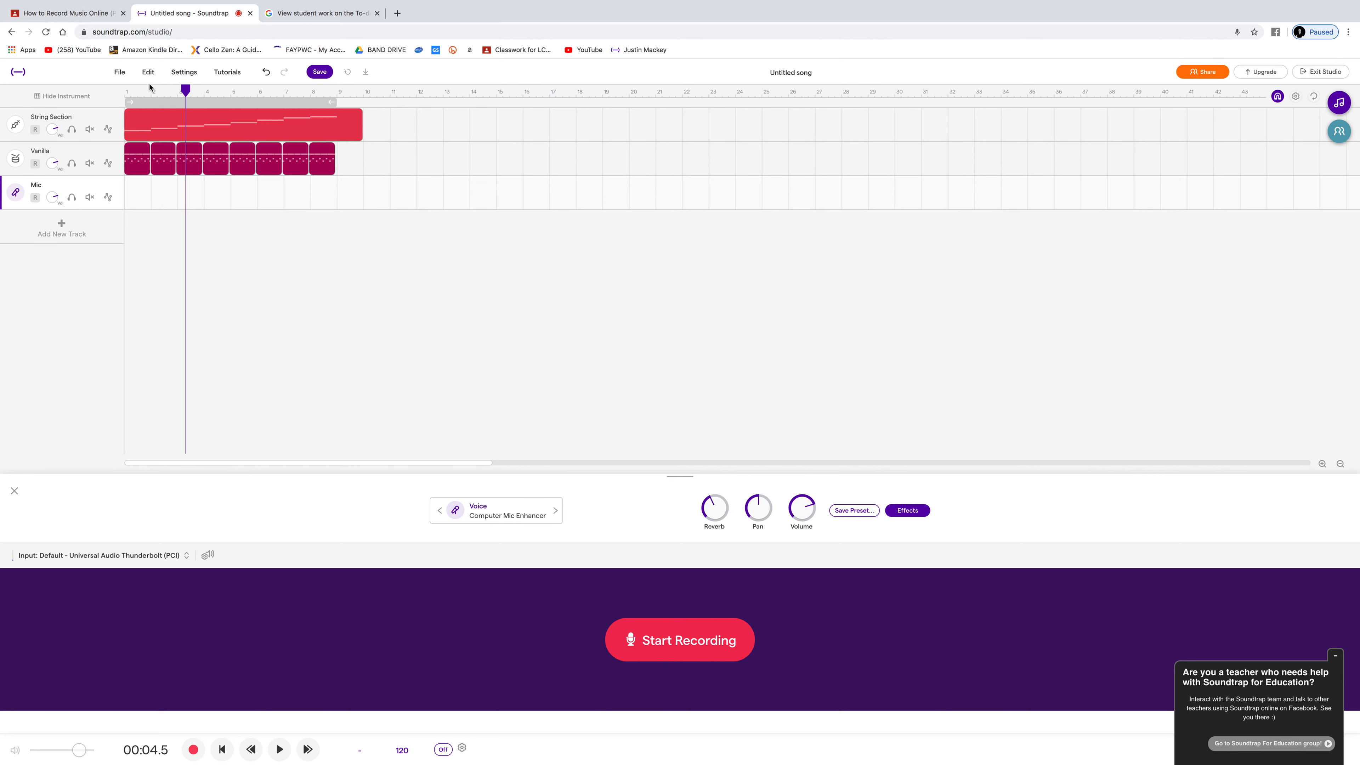
{"action": "left_click", "coordinate": [125, 89]}
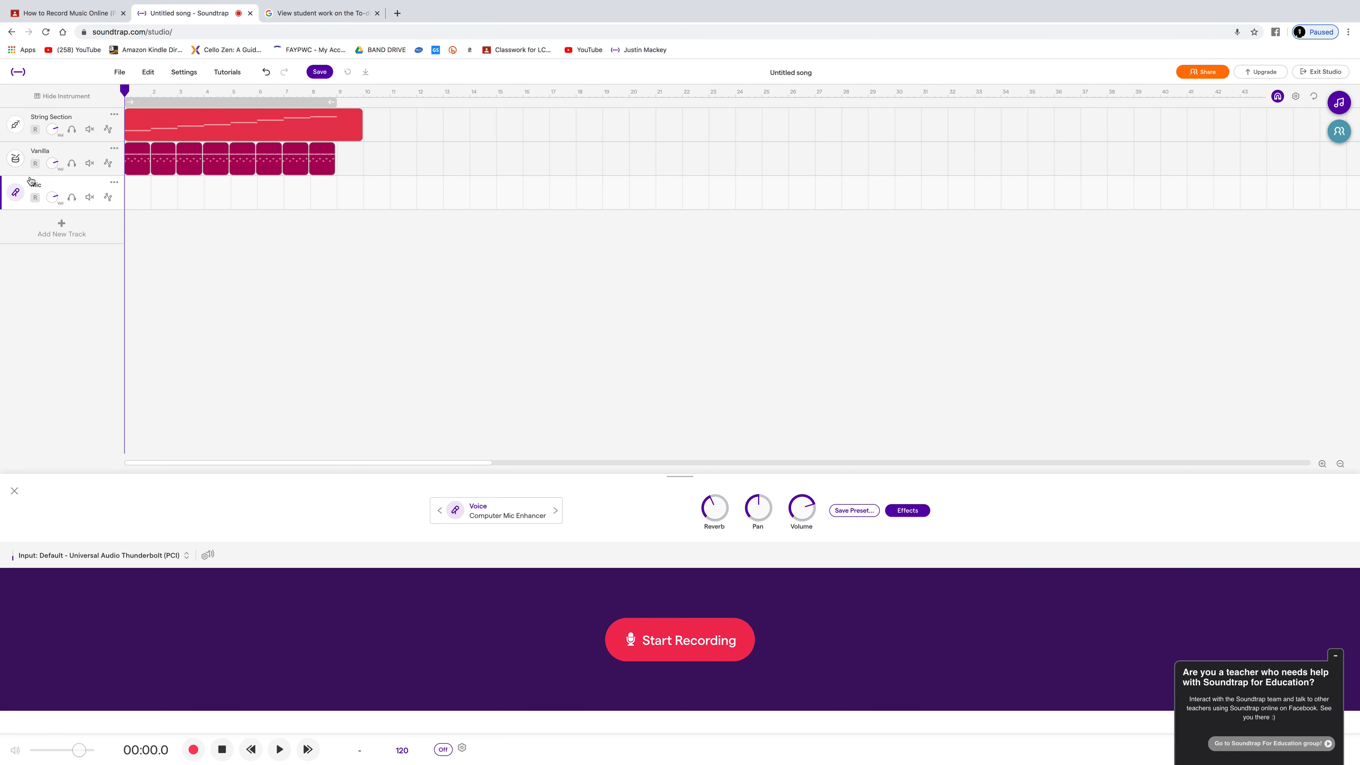
Step: Arm the Mic track and record a new take about 17 seconds long from the beginning of the project
{"action": "left_click", "coordinate": [35, 198]}
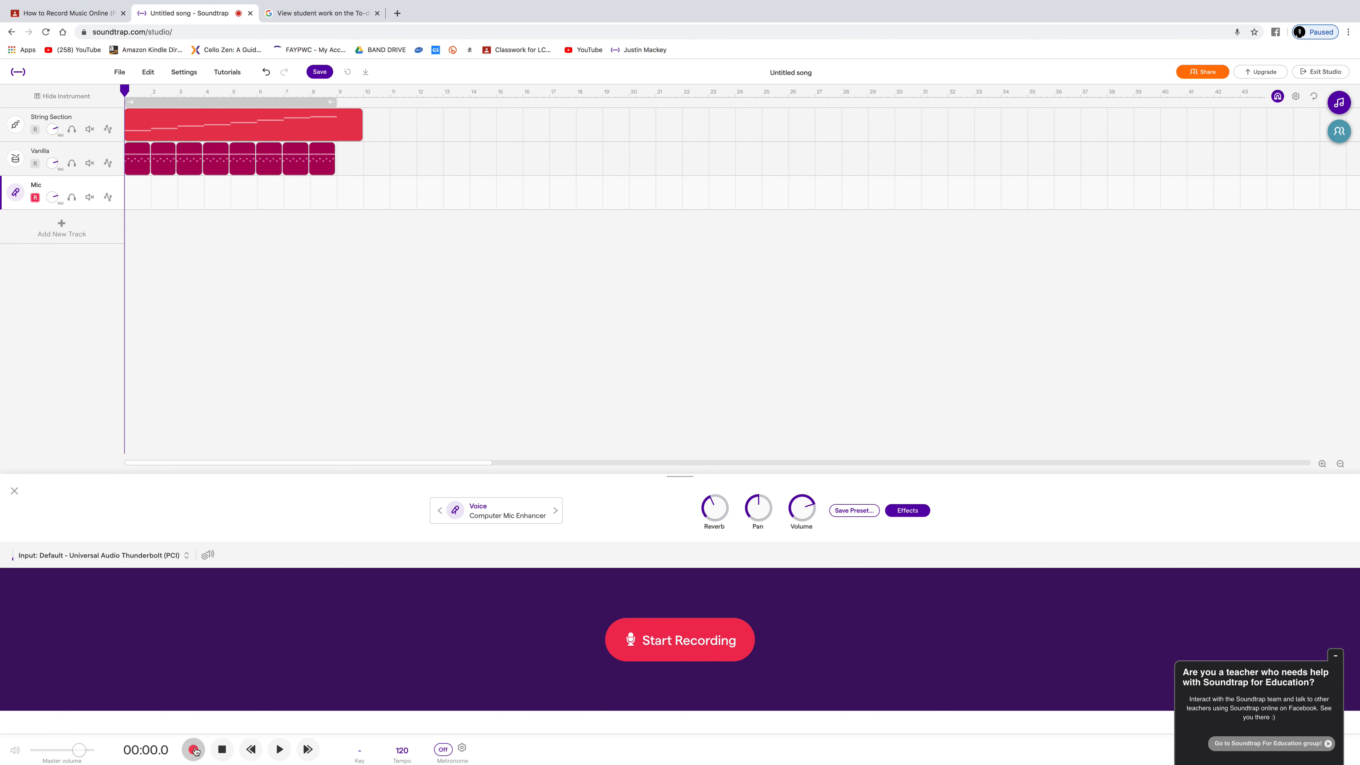
{"action": "left_click", "coordinate": [720, 644]}
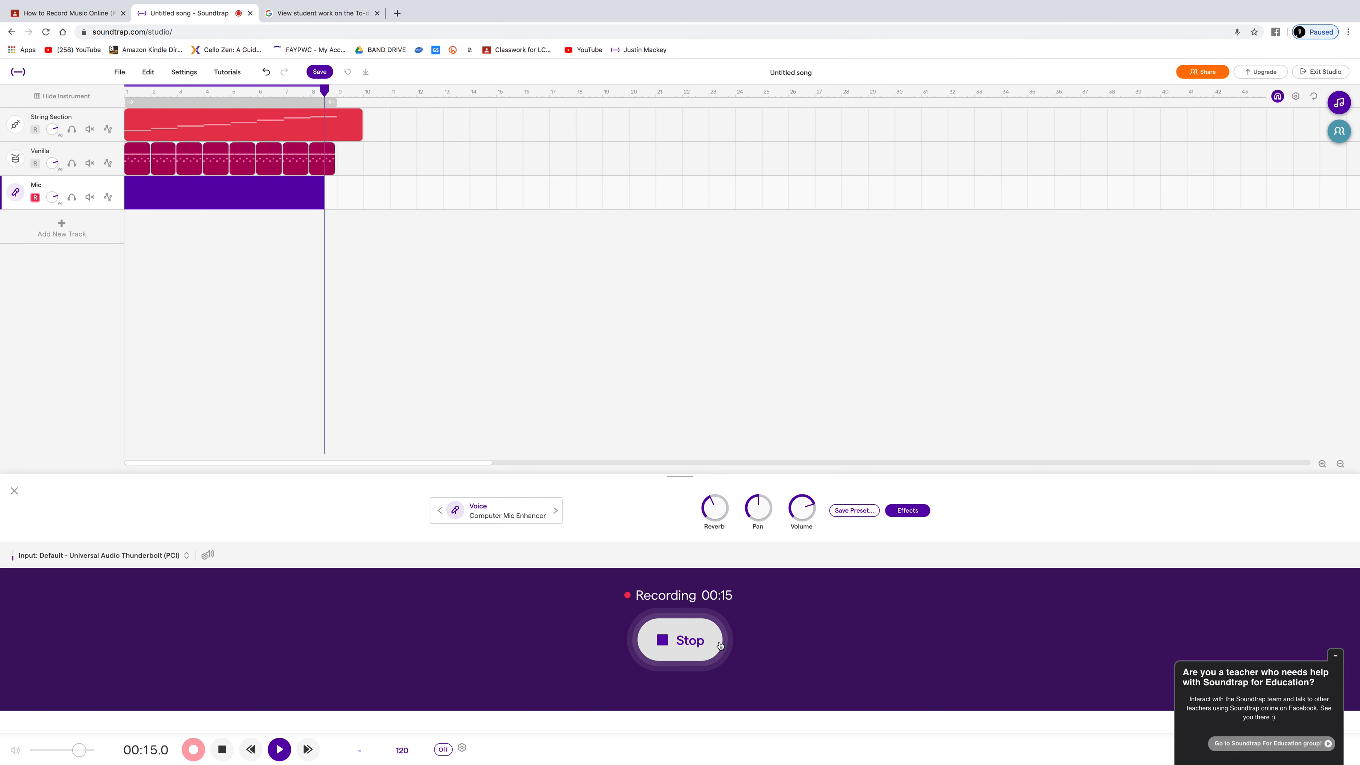
{"action": "left_click", "coordinate": [720, 645]}
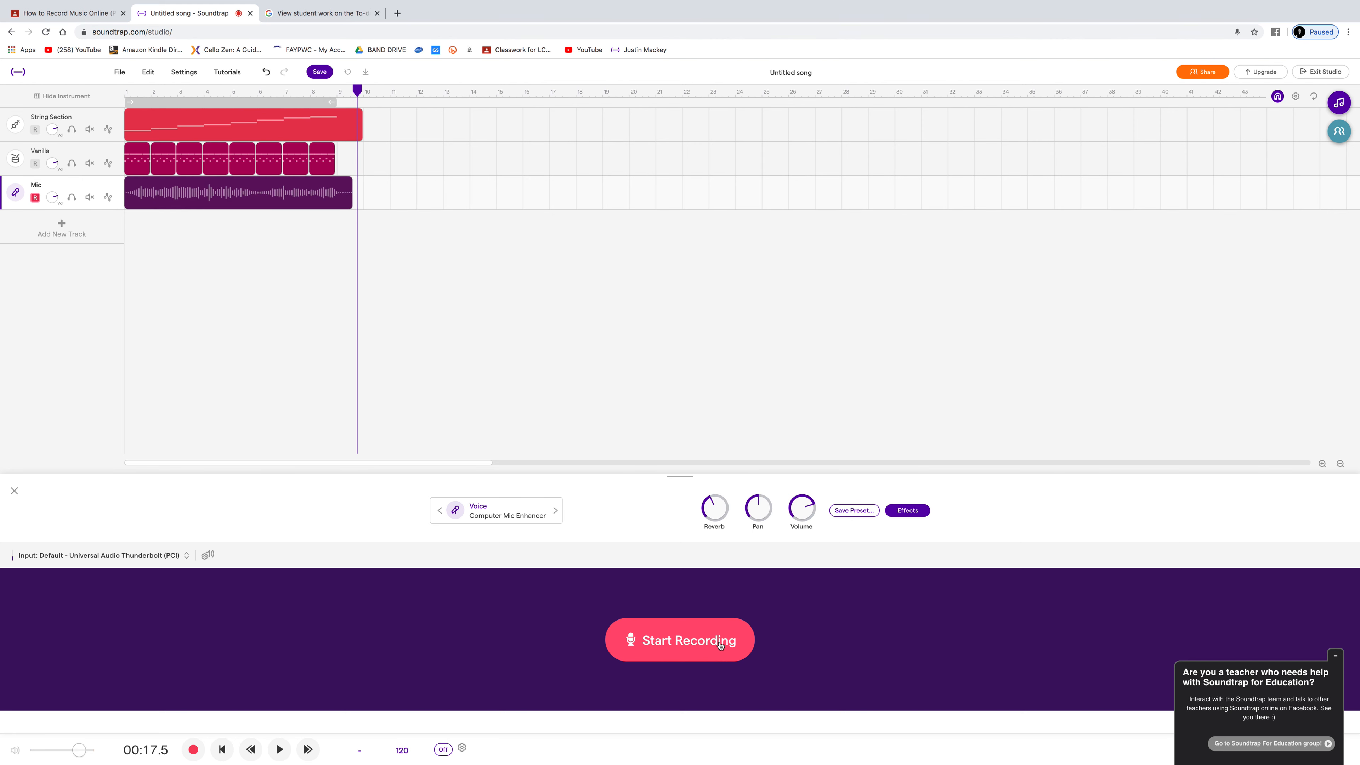
Step: Disarm the Mic track and return the playhead to the beginning of the project
{"action": "left_click", "coordinate": [35, 197]}
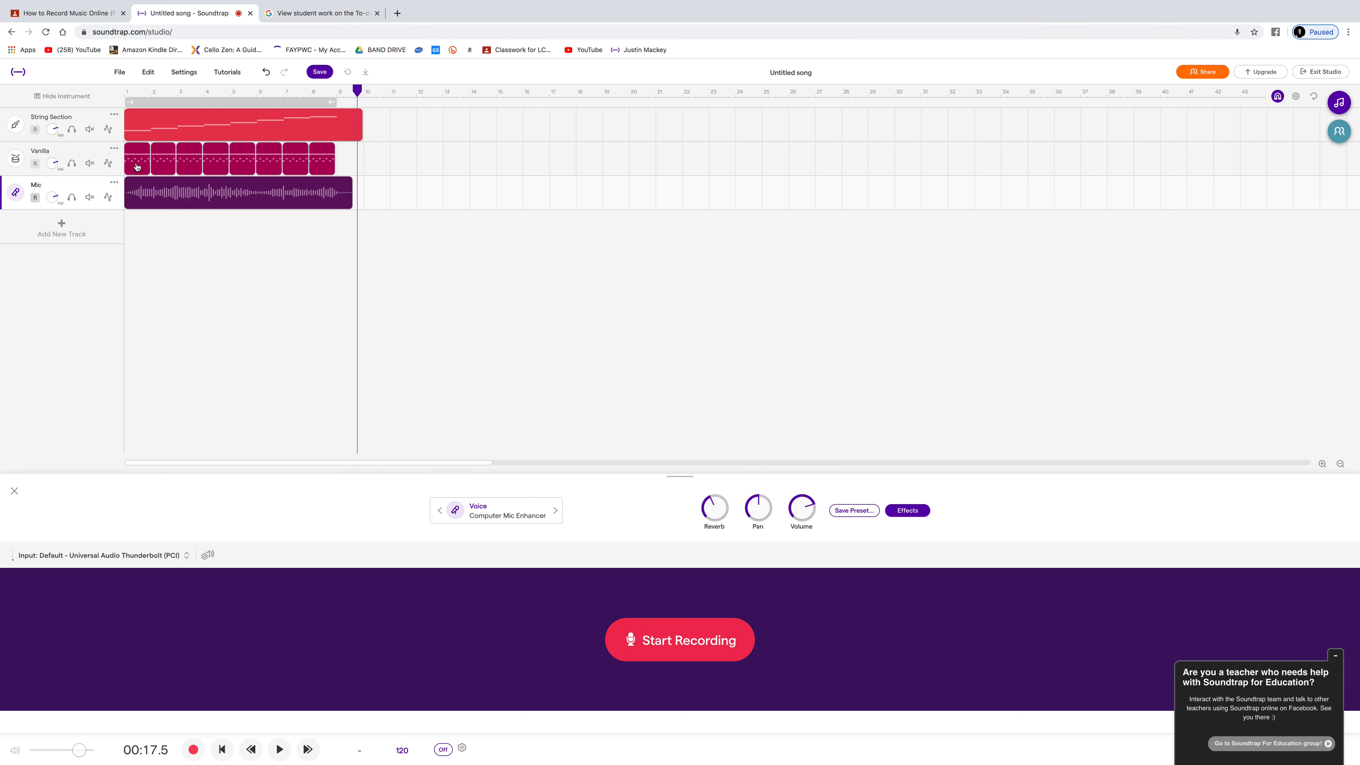
{"action": "key", "text": "Return"}
{"action": "mouse_move", "coordinate": [144, 127]}
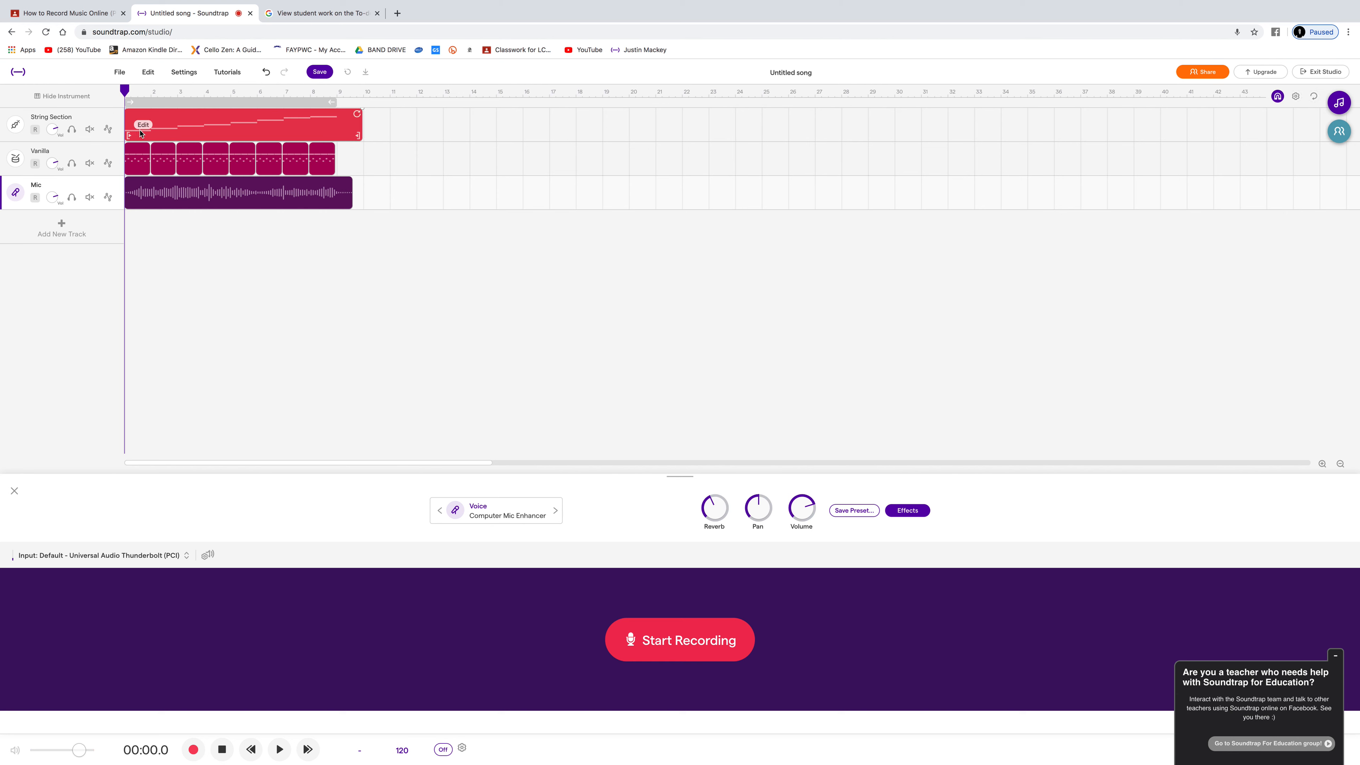
Step: View the Vanilla track's drum pattern and return to the Mic track
{"action": "left_click", "coordinate": [106, 153]}
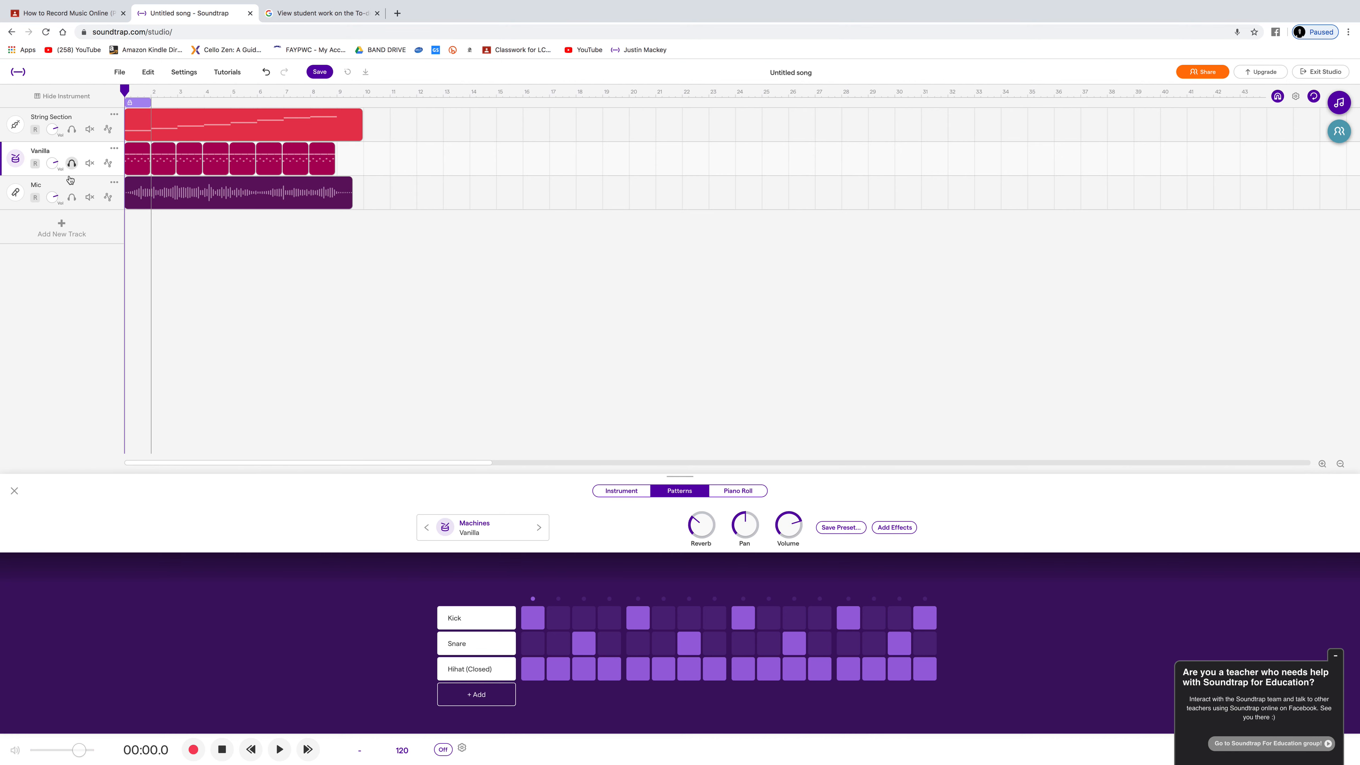
{"action": "left_click", "coordinate": [74, 187]}
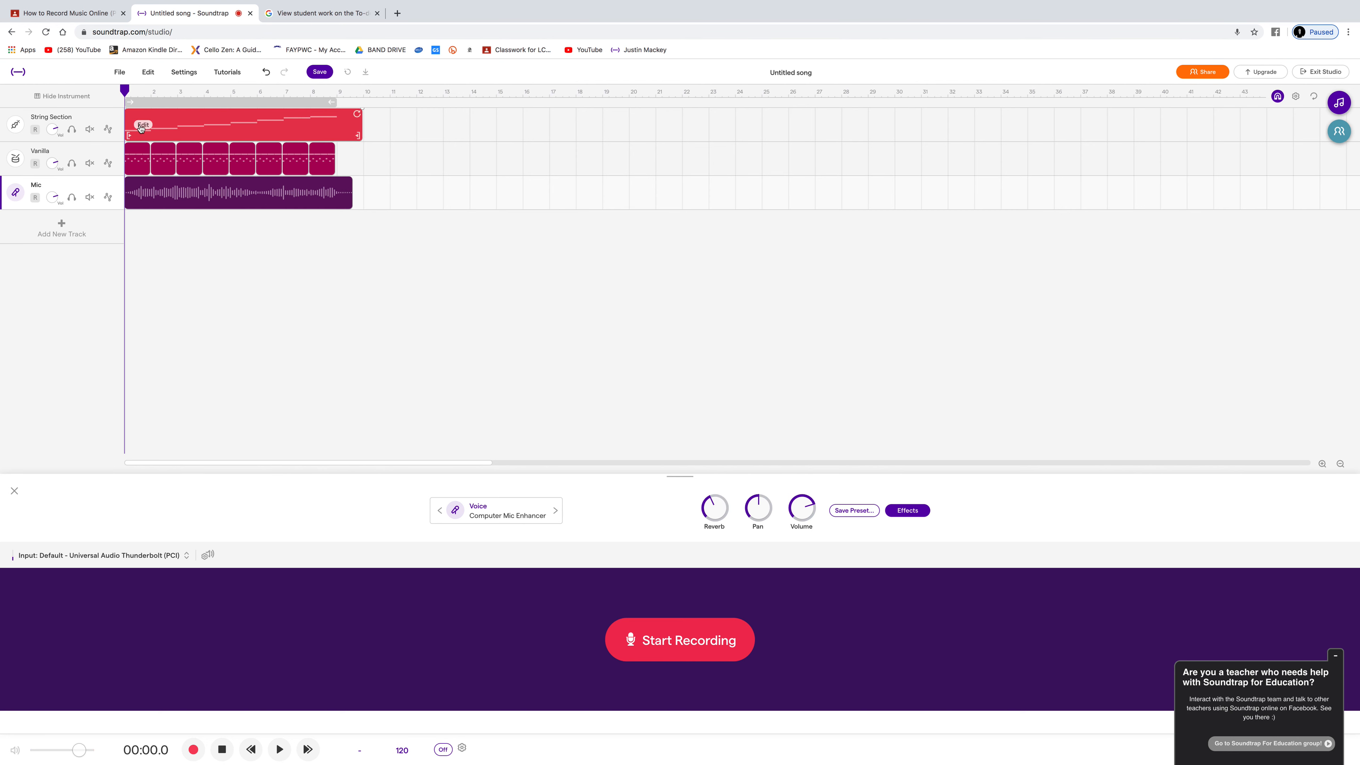
{"action": "mouse_move", "coordinate": [186, 155]}
{"action": "mouse_move", "coordinate": [150, 204]}
{"action": "key", "text": "ctrl+Left"}
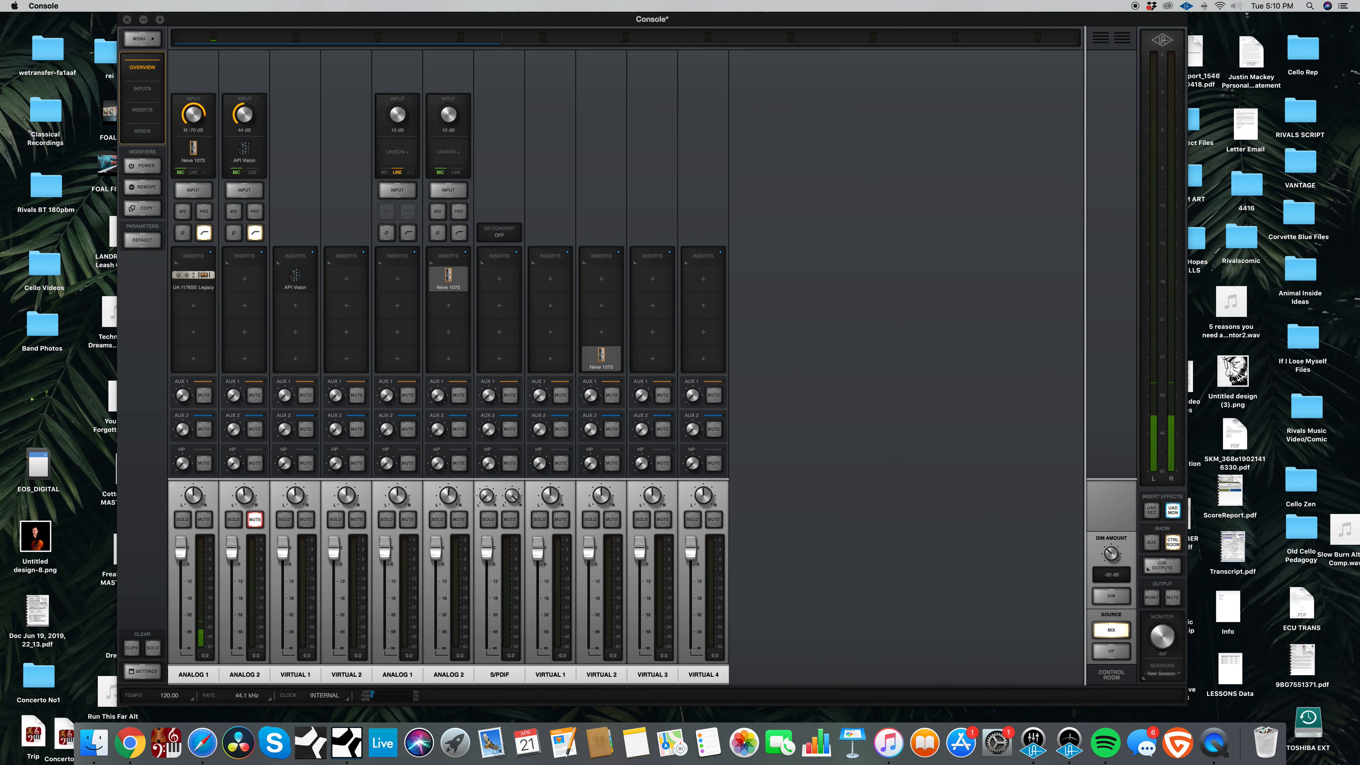
{"action": "right_click", "coordinate": [1214, 743]}
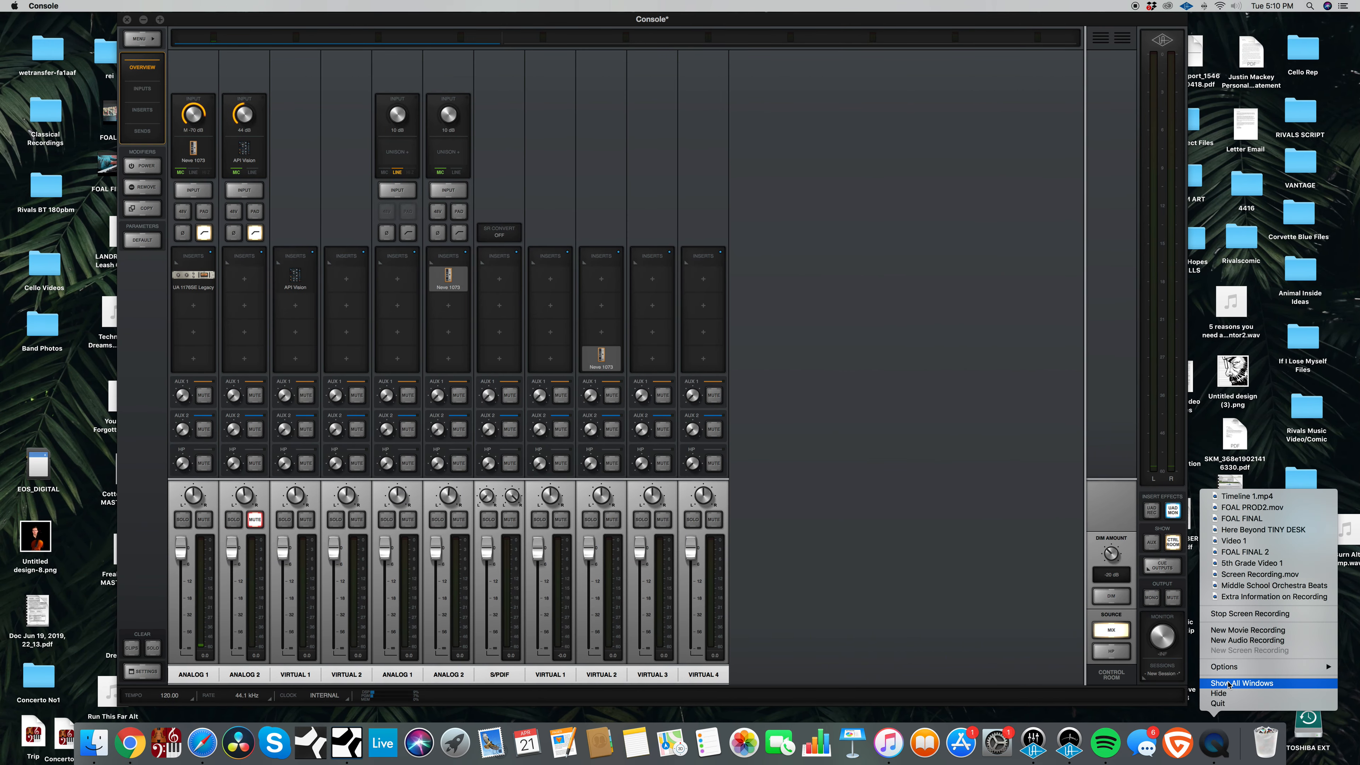